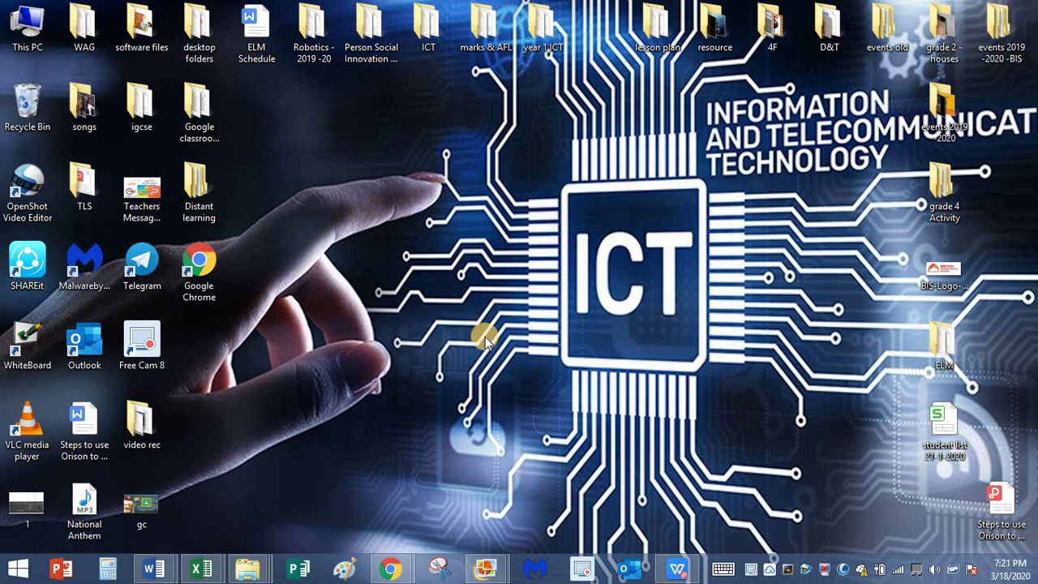
Switch to the Word document 'Grade 2 ICT Activity 25.03.2020' with alt+Tab
key(alt+Tab)
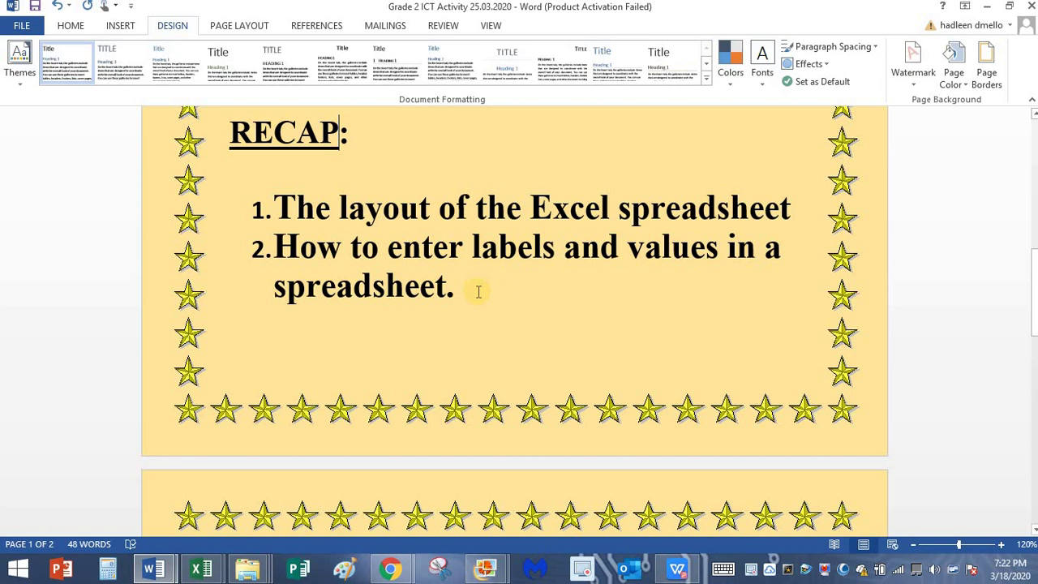
Scroll the lesson recap, select the word 'formula', and switch to the Book5 workbook
scroll(479, 292, down, 3)
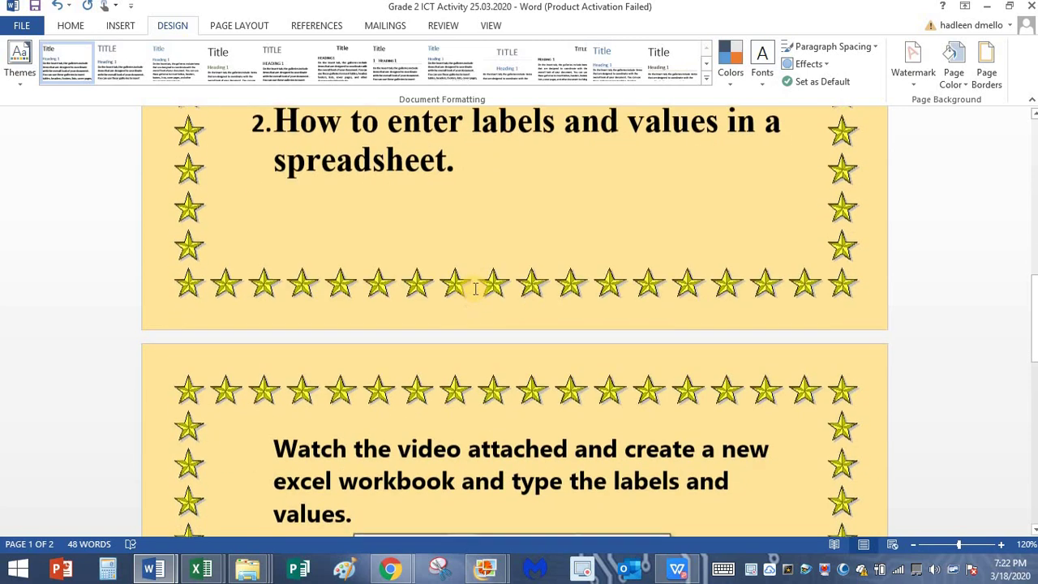
scroll(476, 288, down, 8)
scroll(475, 273, up, 2)
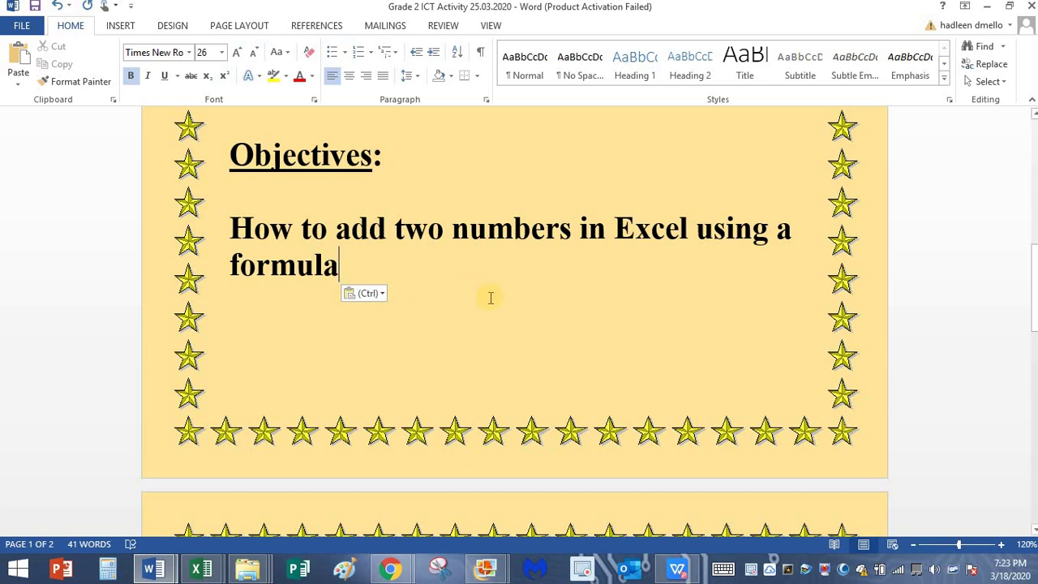
double_click(292, 266)
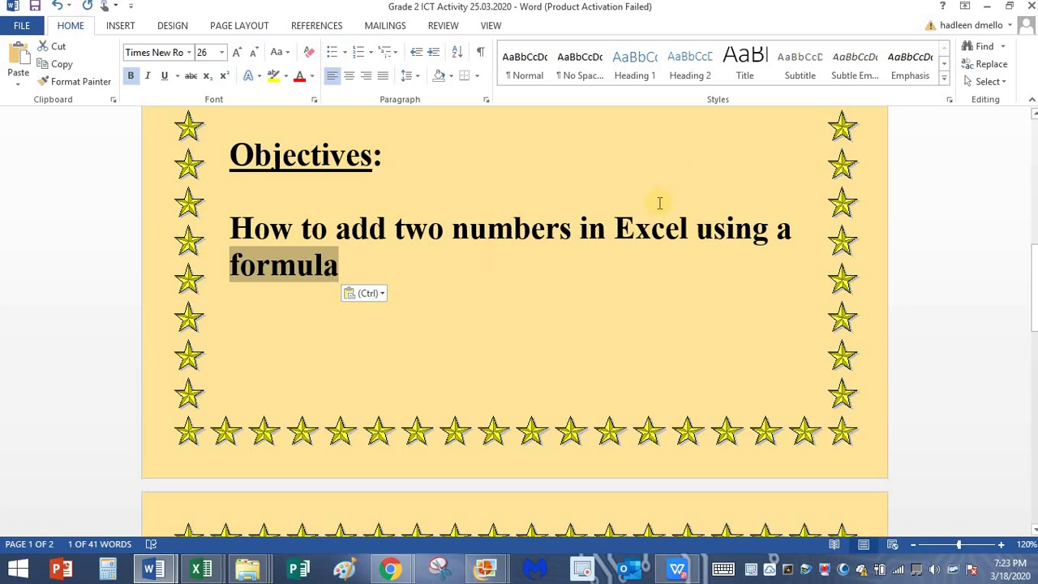
key(alt+Tab)
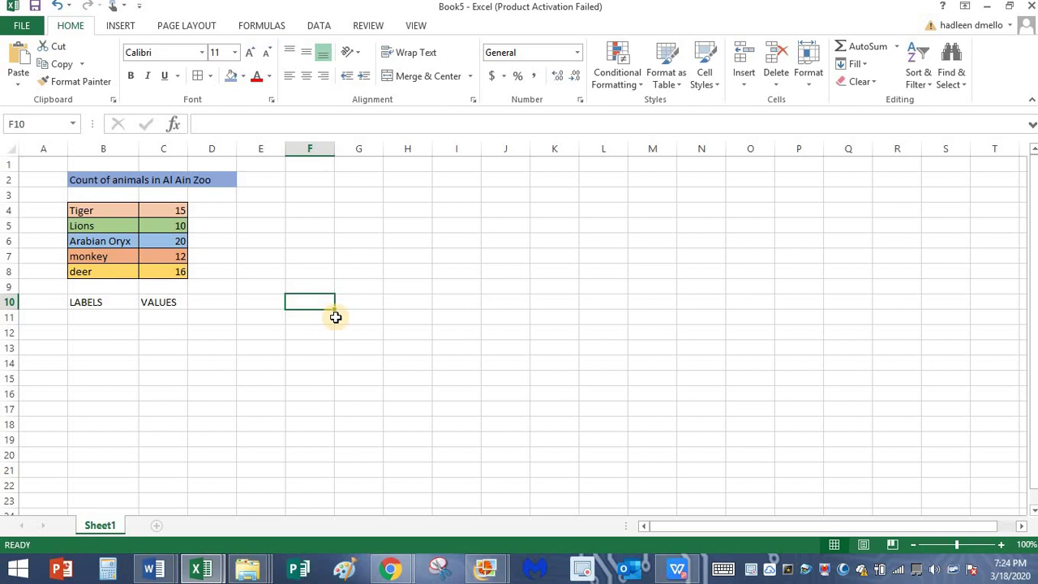
Select cell D6 beside the Arabian Oryx count
click(225, 239)
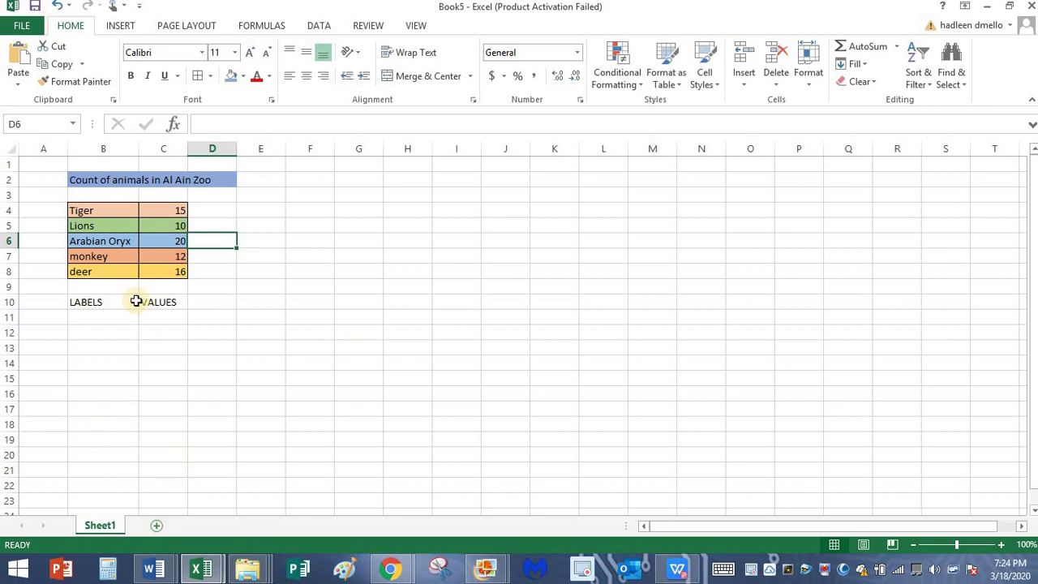
Add a new Sheet2 and type the heading 'Eating Fruits' in cell B2
click(156, 525)
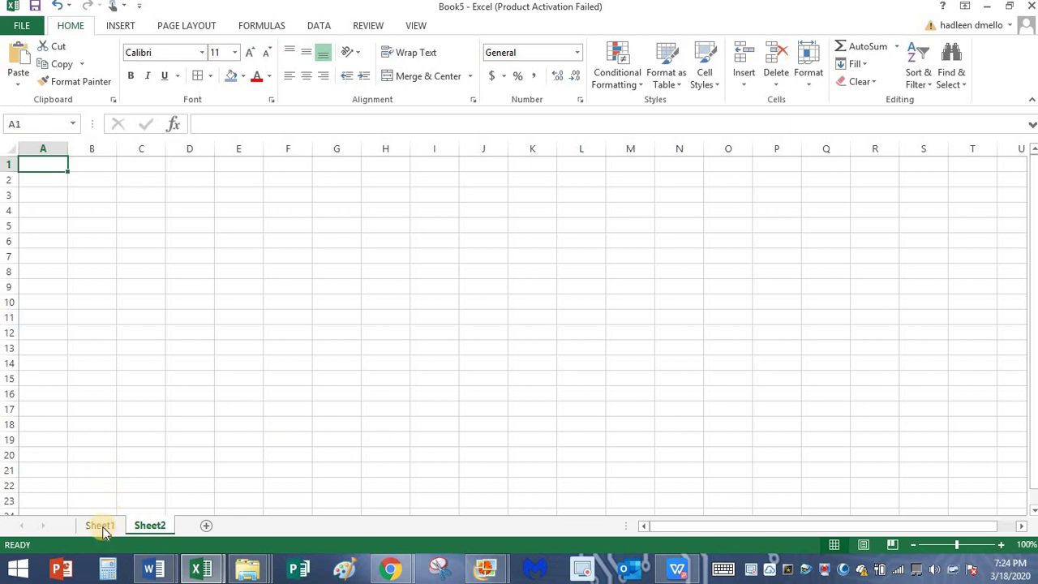
click(100, 526)
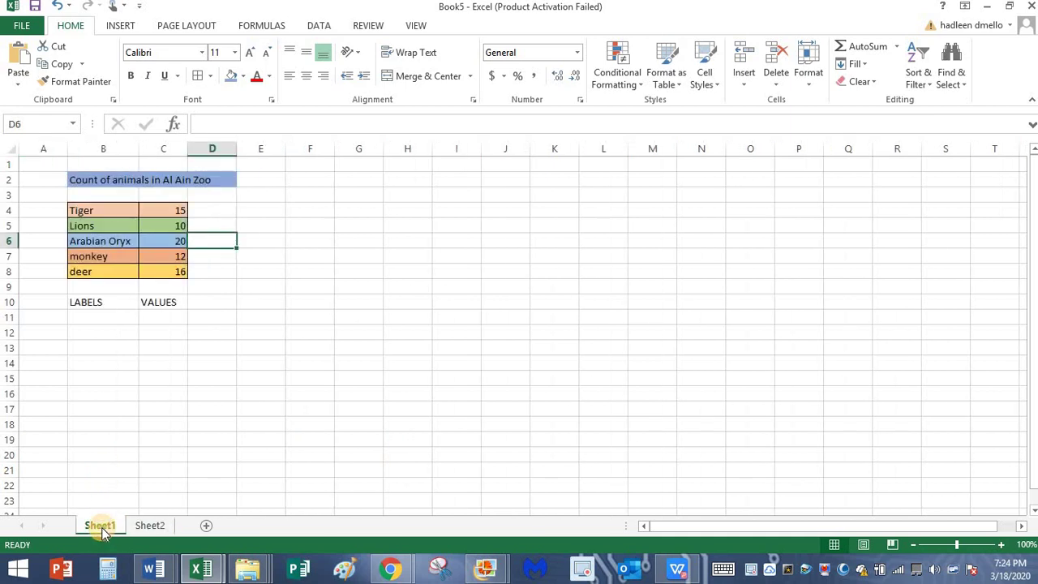
click(146, 527)
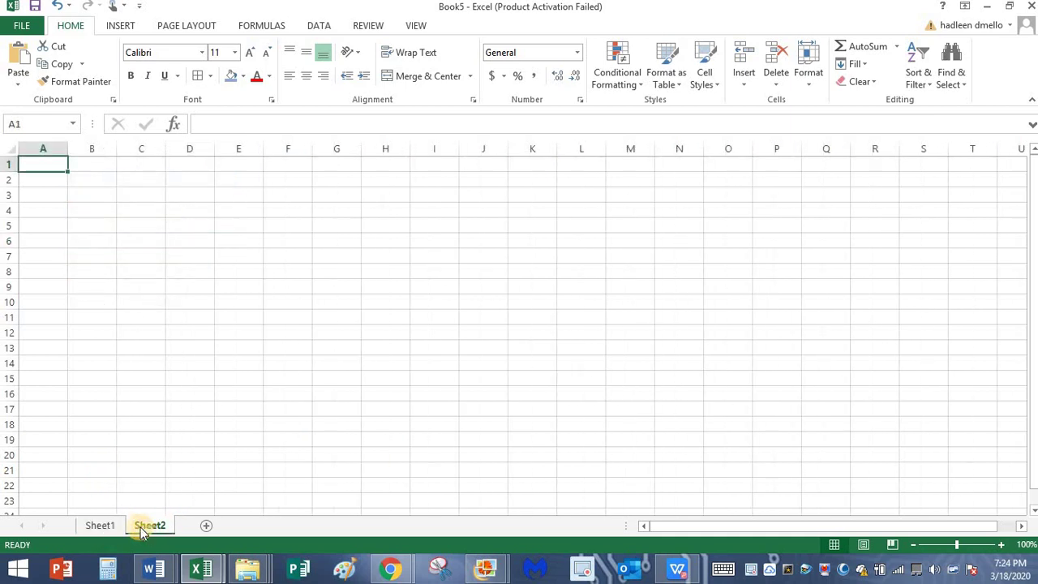
click(56, 192)
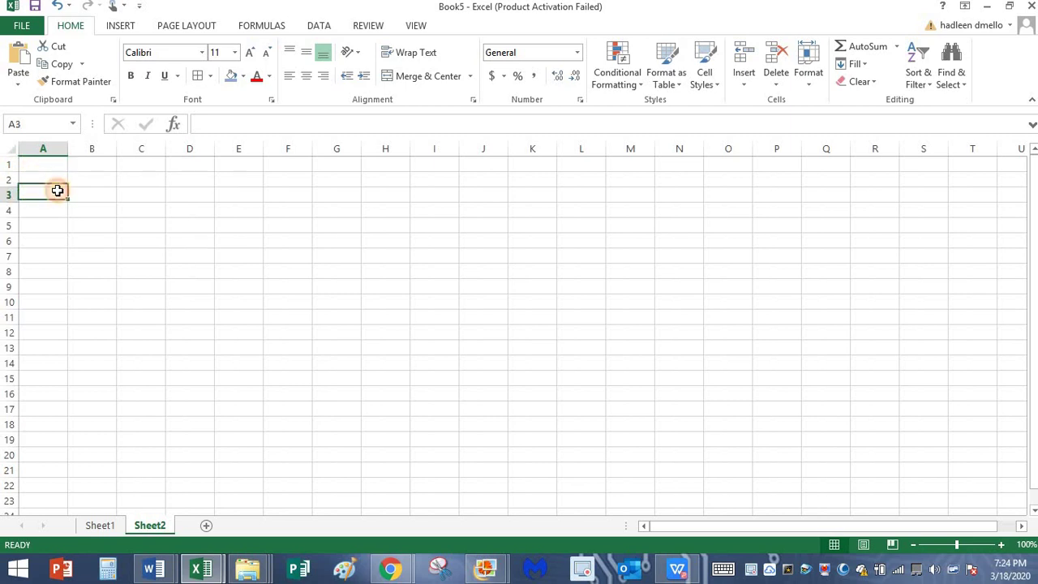
click(85, 179)
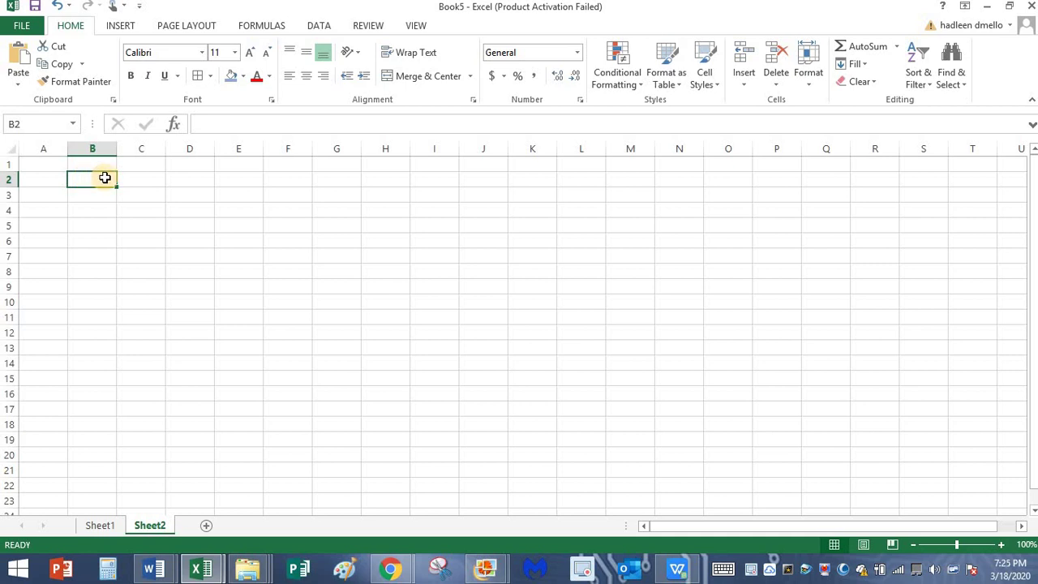
text(E)
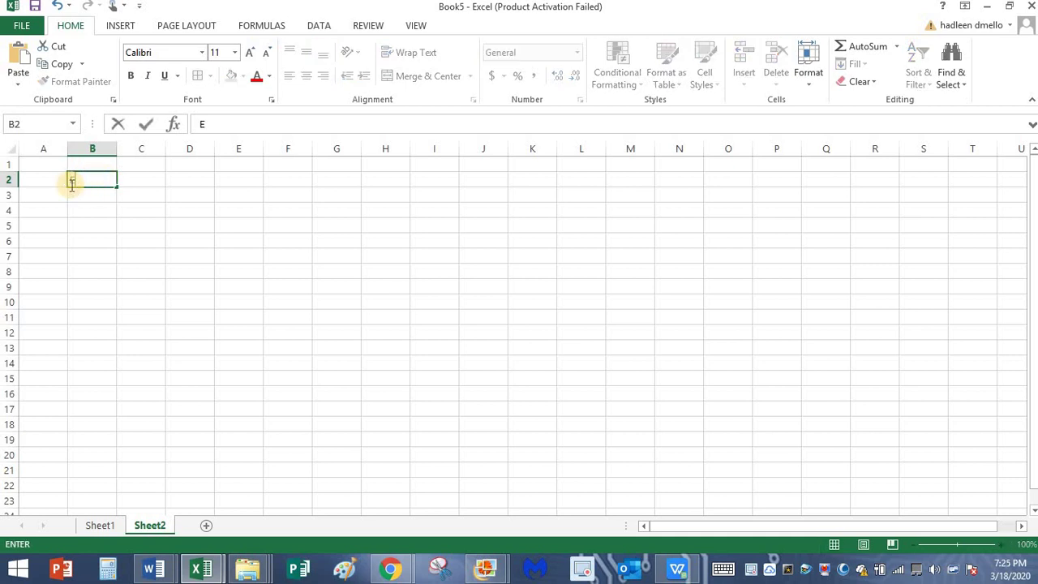
text(ating Fruits)
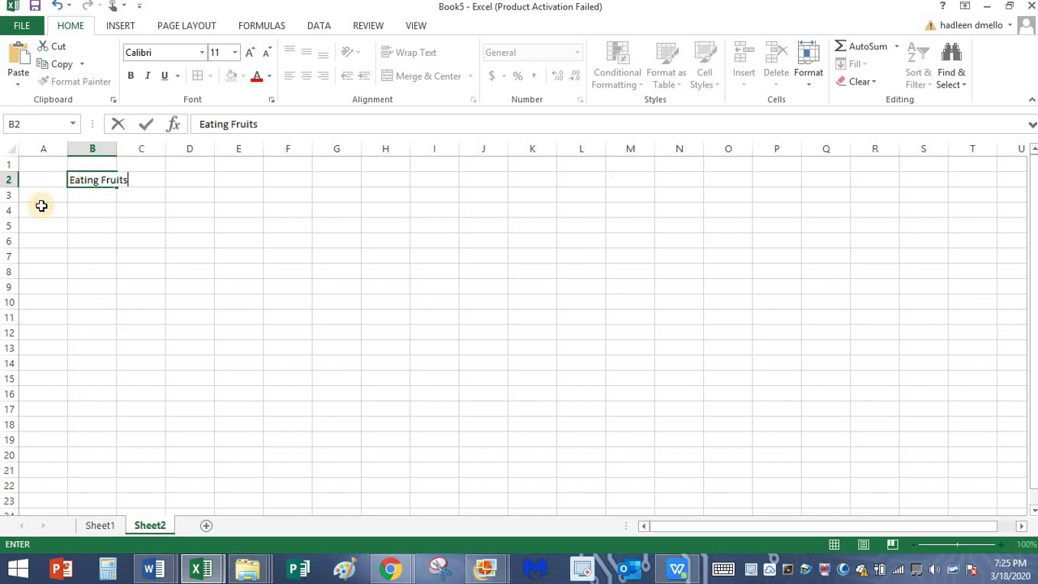
Widen column B and enter the orange counts 7 in C4 and 3 in C5
click(89, 208)
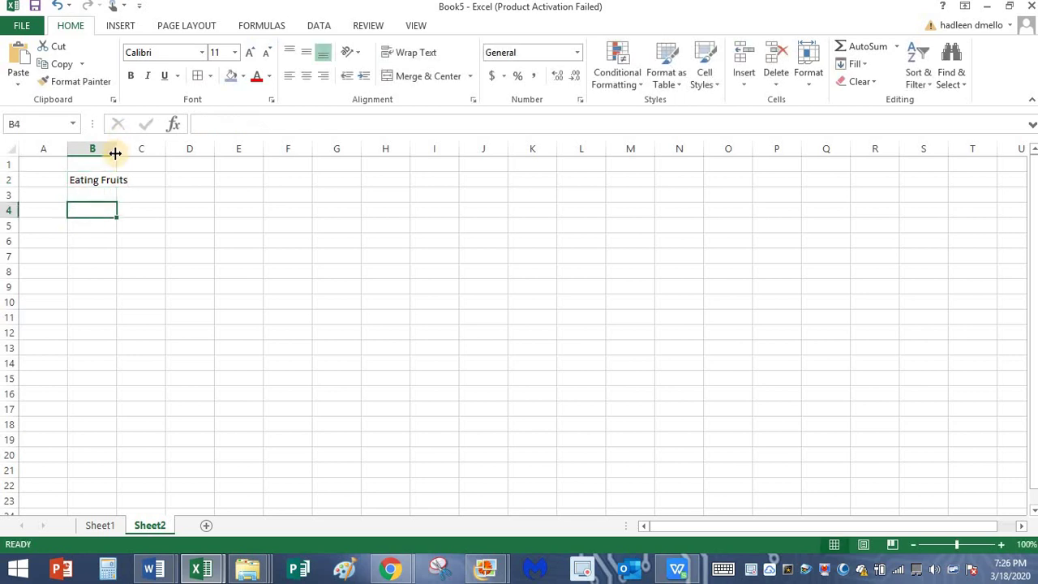
drag(117, 154, 250, 162)
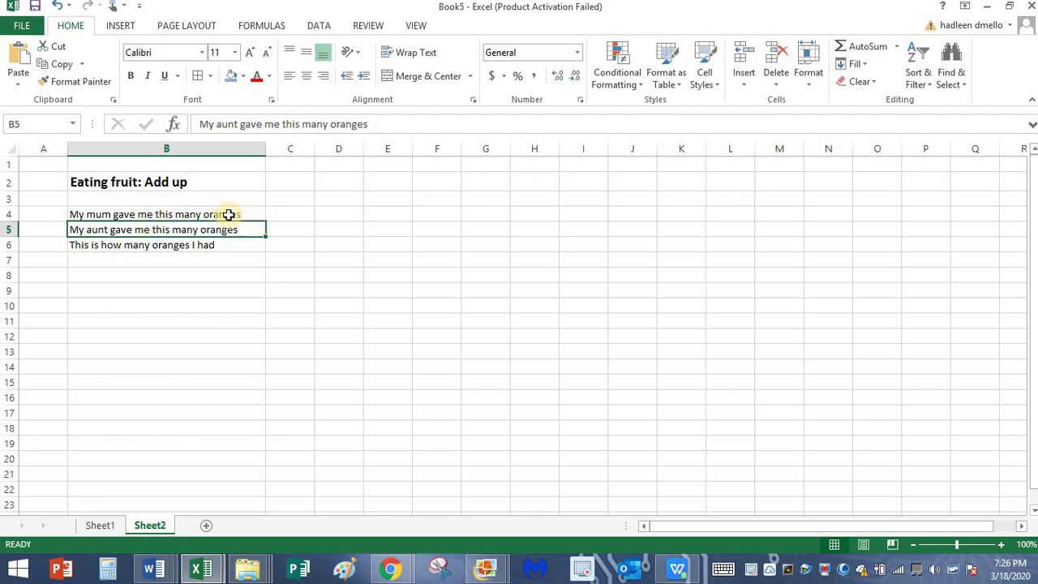
click(246, 214)
click(286, 214)
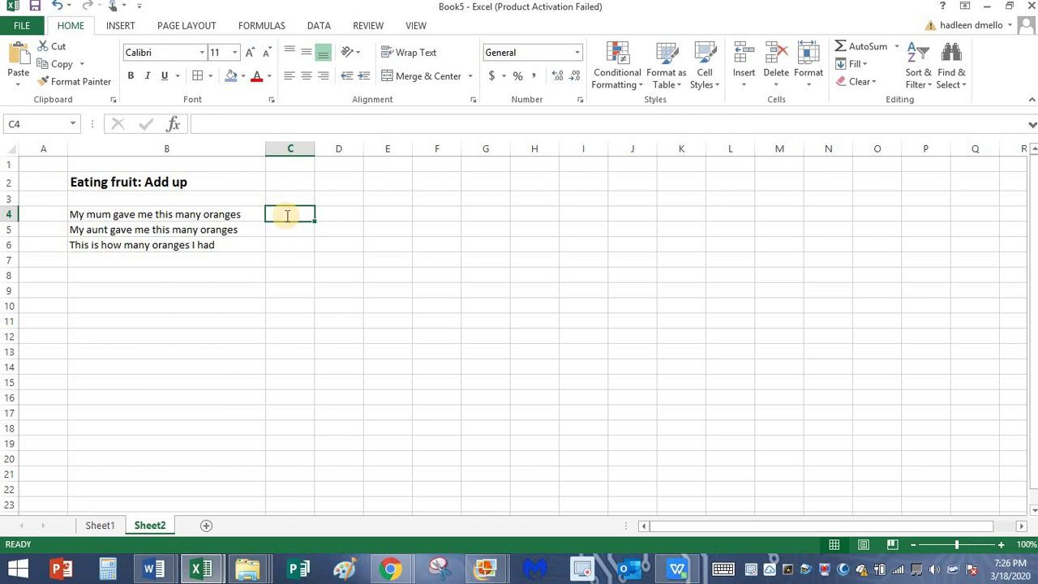
text(7)
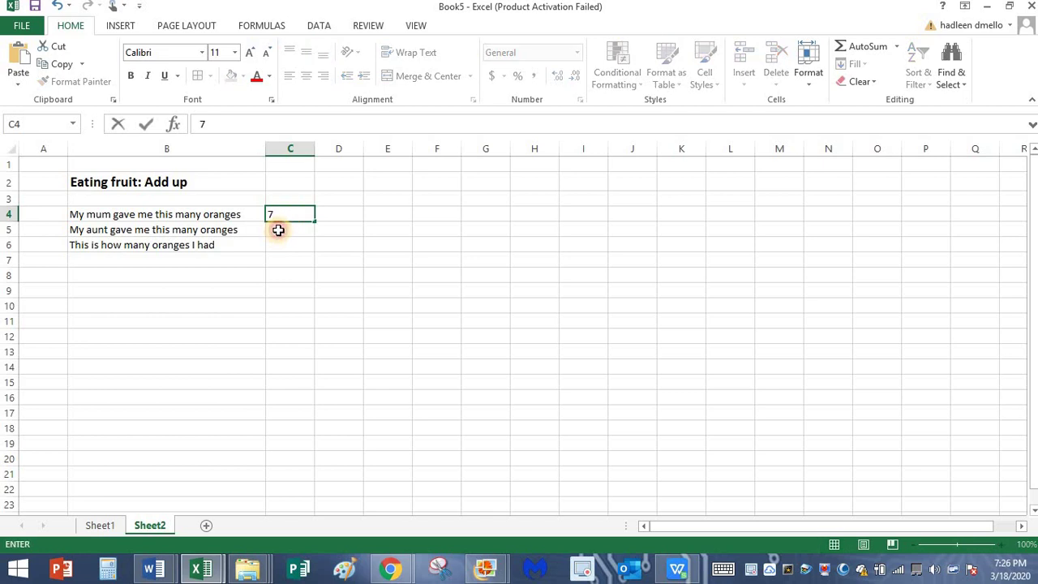
click(278, 230)
text(3)
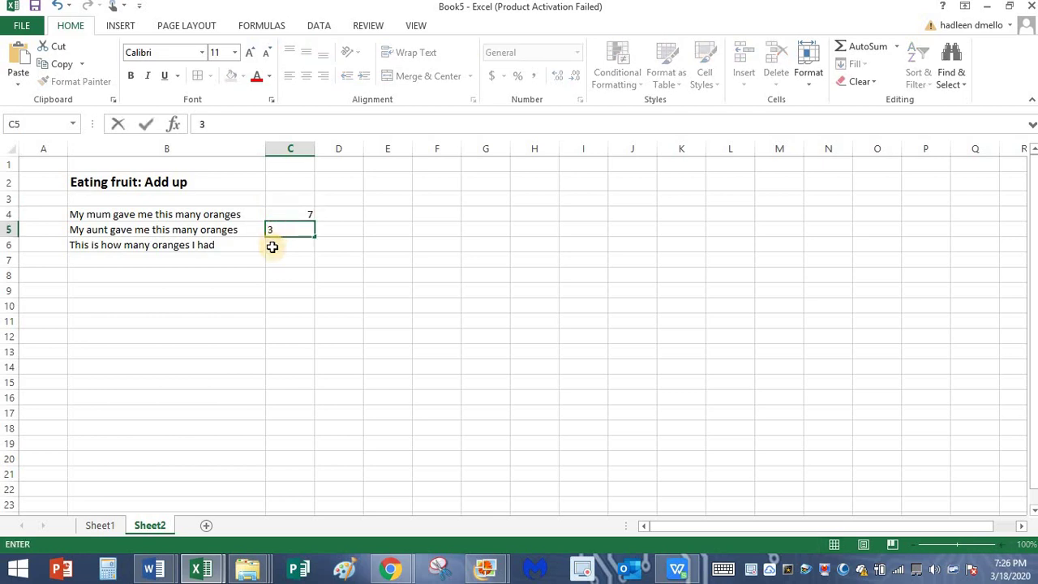
key(Return)
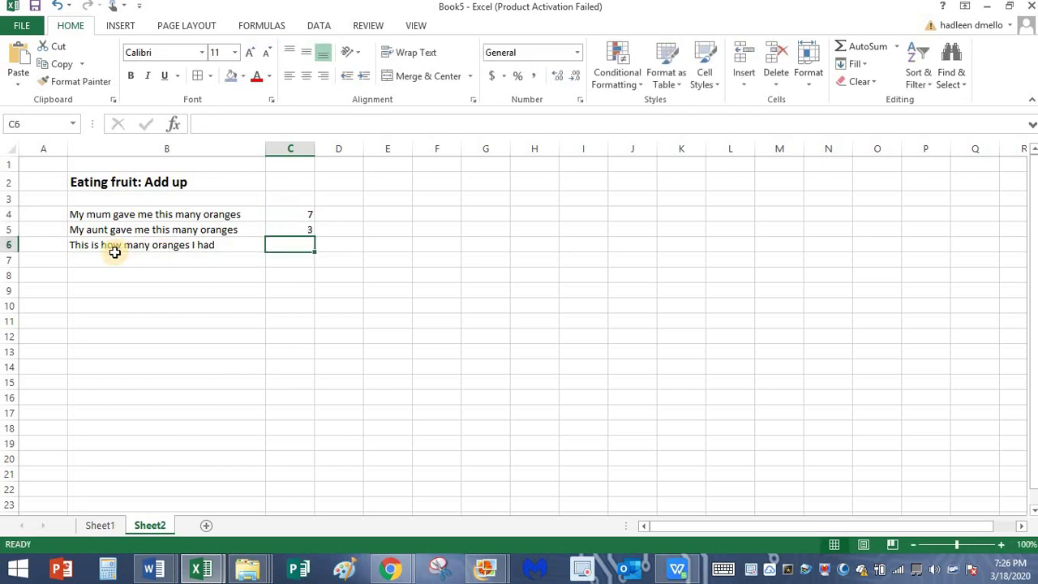
Point out the orange sentences and counts in B4:C5, ending on total cell C6
click(208, 218)
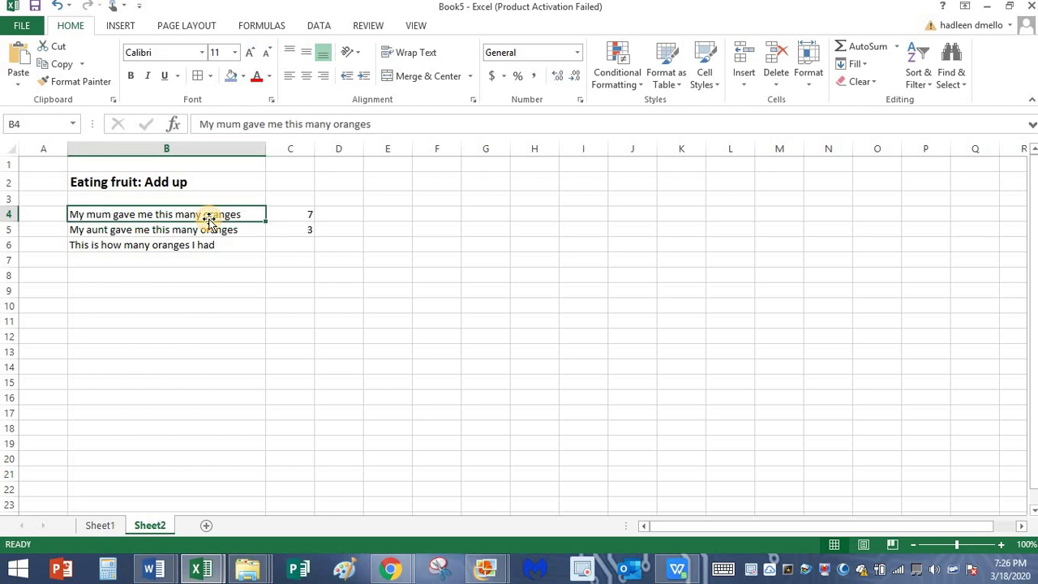
click(318, 215)
click(297, 214)
click(175, 235)
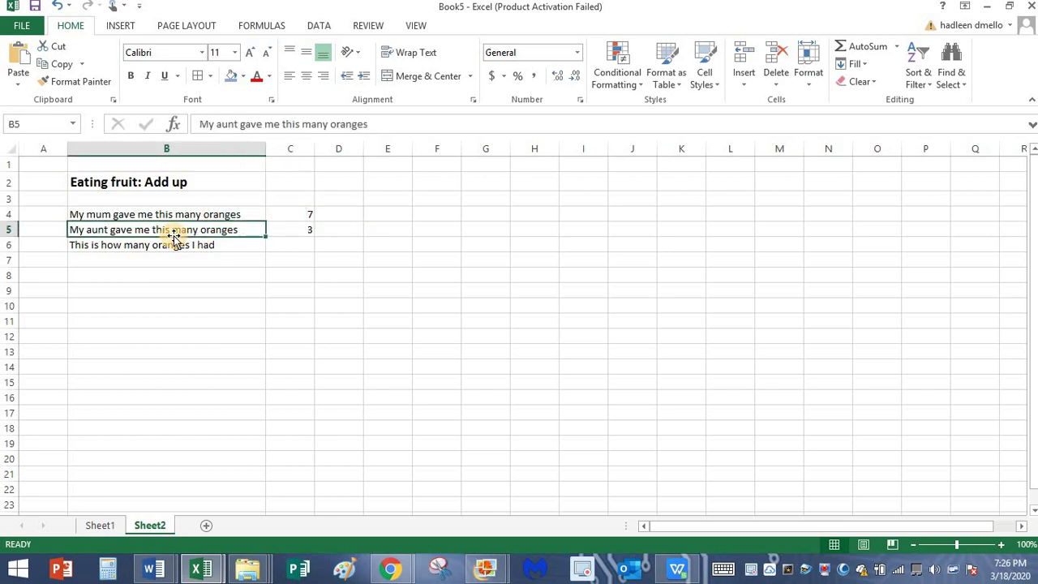
click(301, 227)
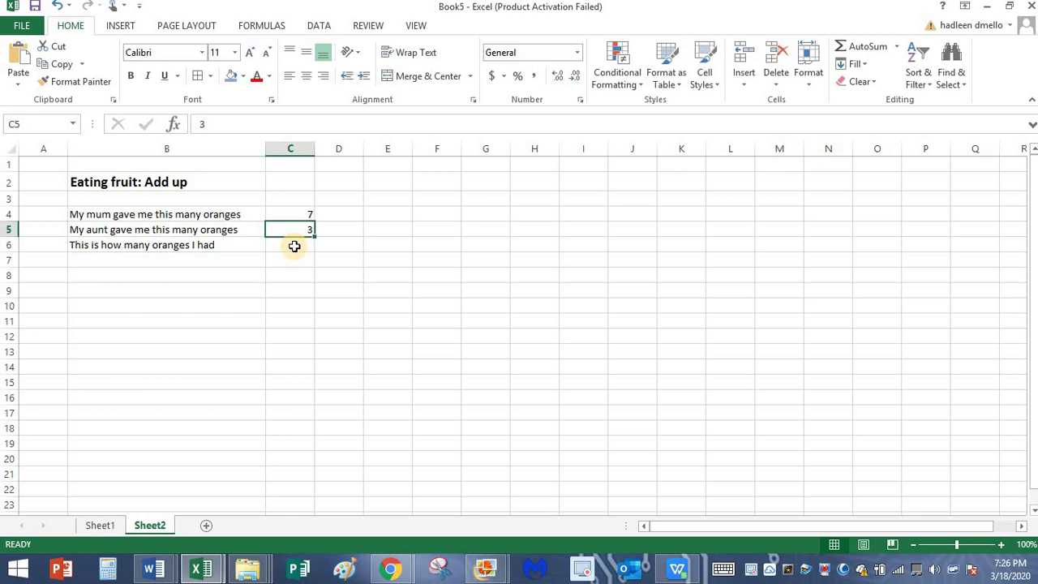
click(294, 245)
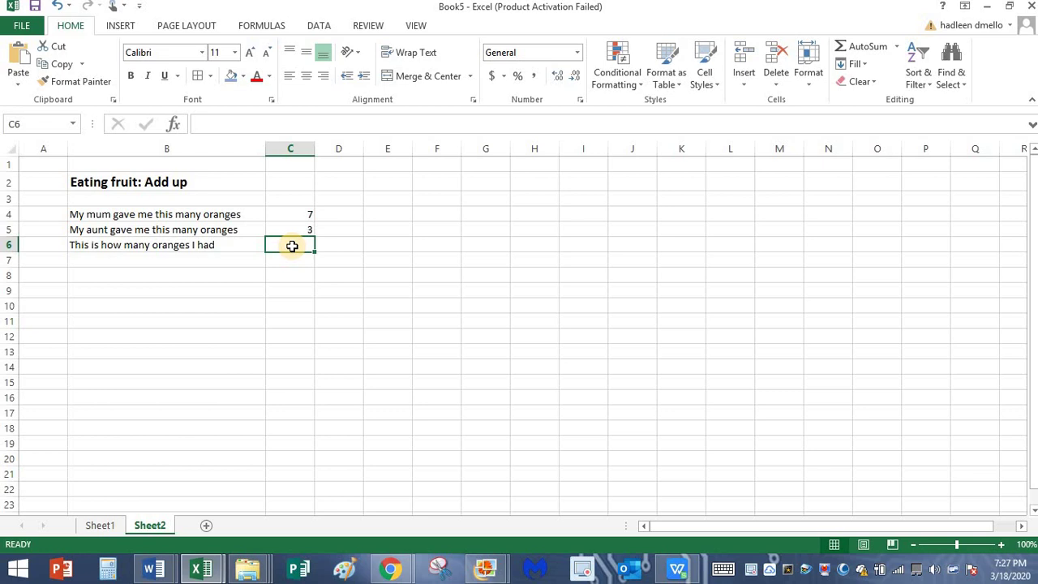
Enter the orange total 10 in C6 and point out the counts 7 and 3
text(7+3)
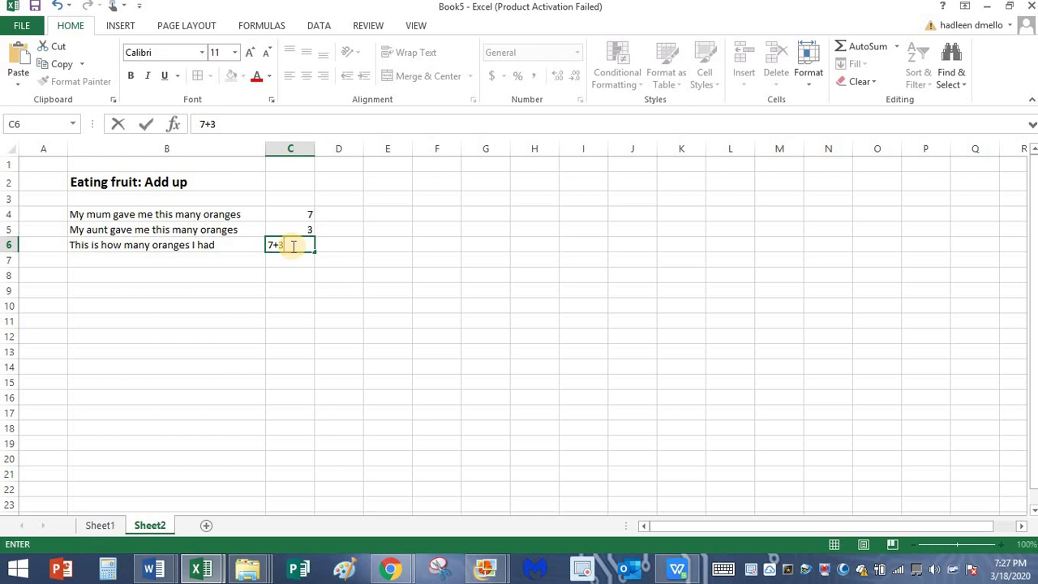
key(BackSpace)
key(BackSpace)
key(BackSpace)
text(10)
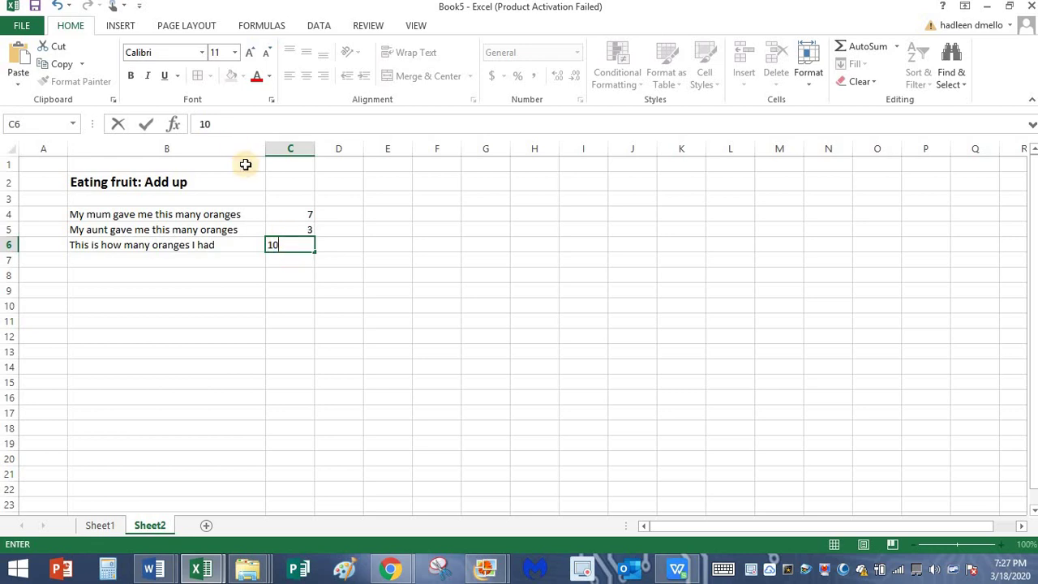
key(Return)
click(293, 246)
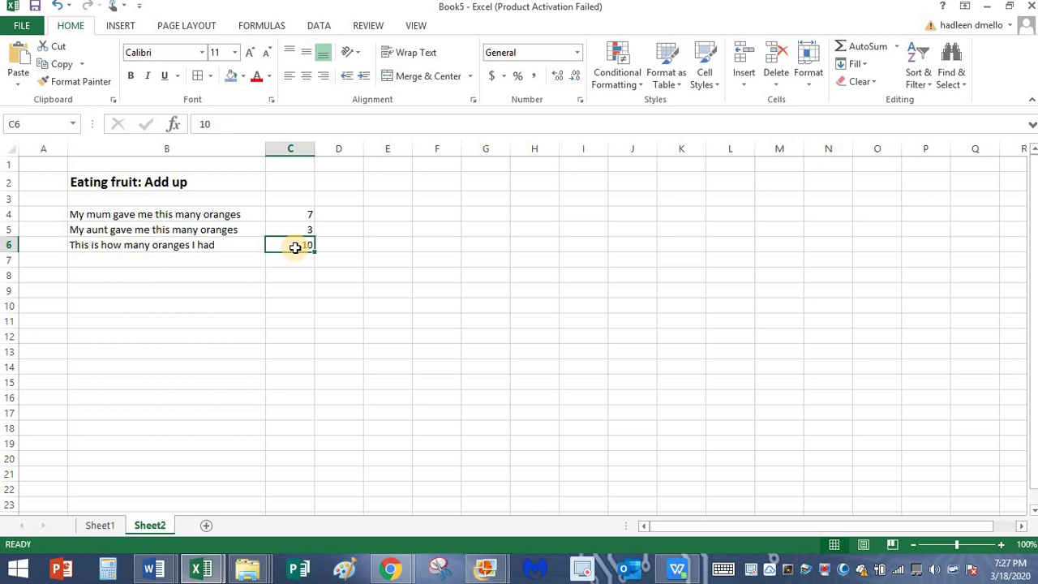
click(297, 212)
click(291, 228)
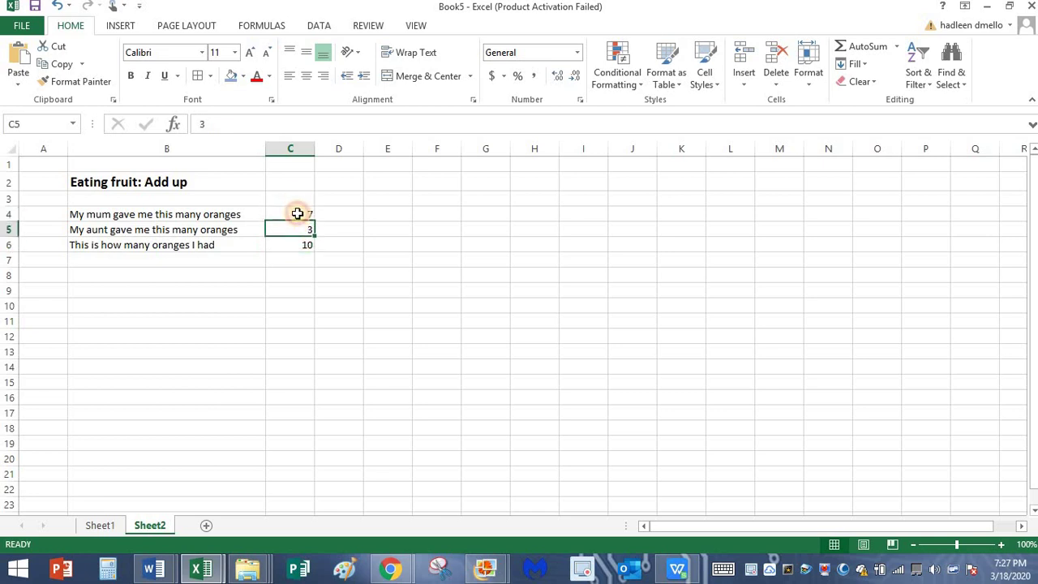
click(297, 212)
click(291, 230)
click(286, 248)
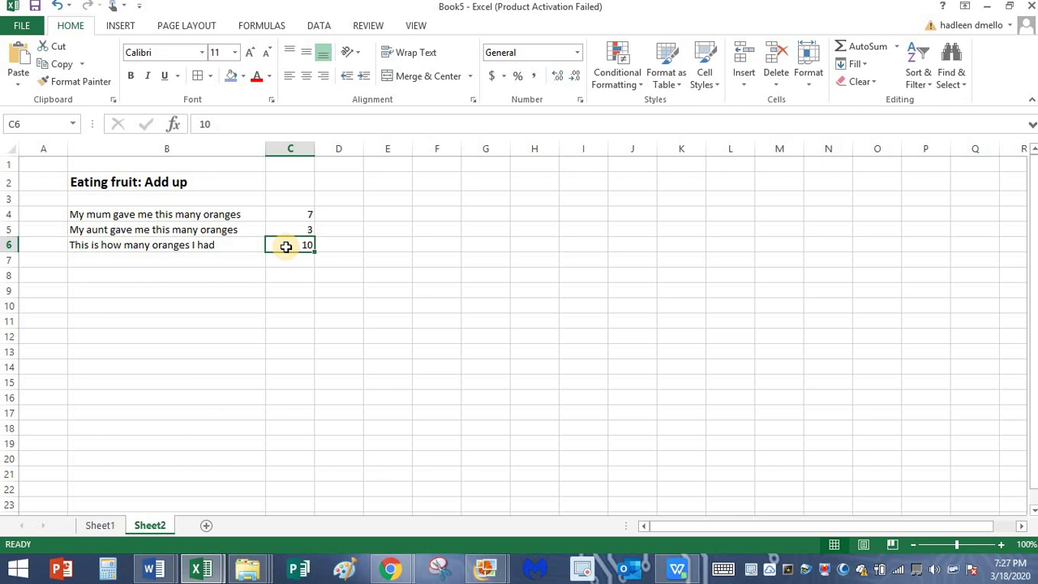
Label C9 'Excel Formula' and widen column C to fit it
click(292, 290)
text(Exc)
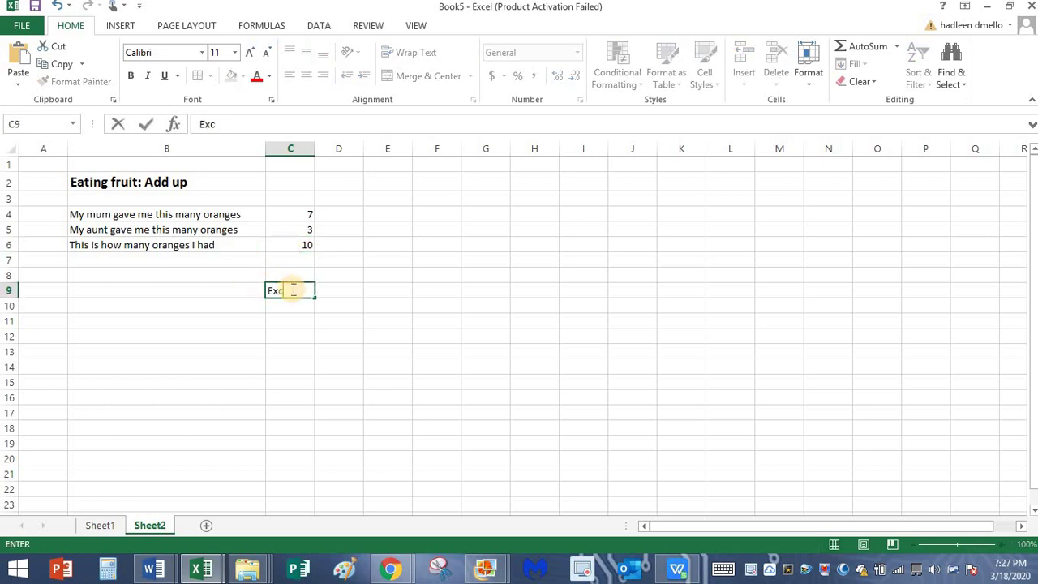
text(el Formula)
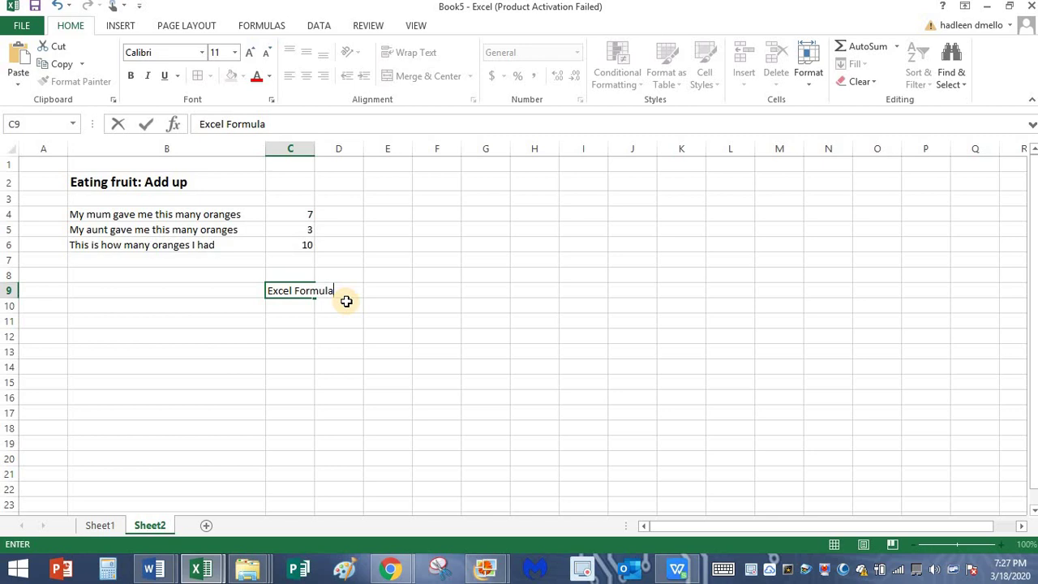
click(329, 308)
click(292, 291)
click(336, 292)
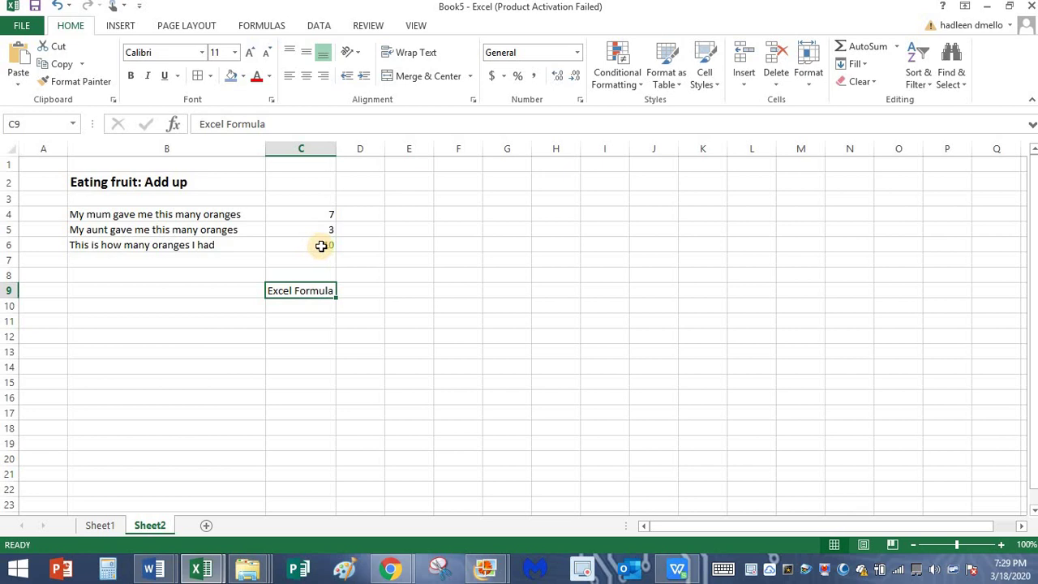
Delete the total 10 from C6, leaving it empty
click(320, 246)
key(Delete)
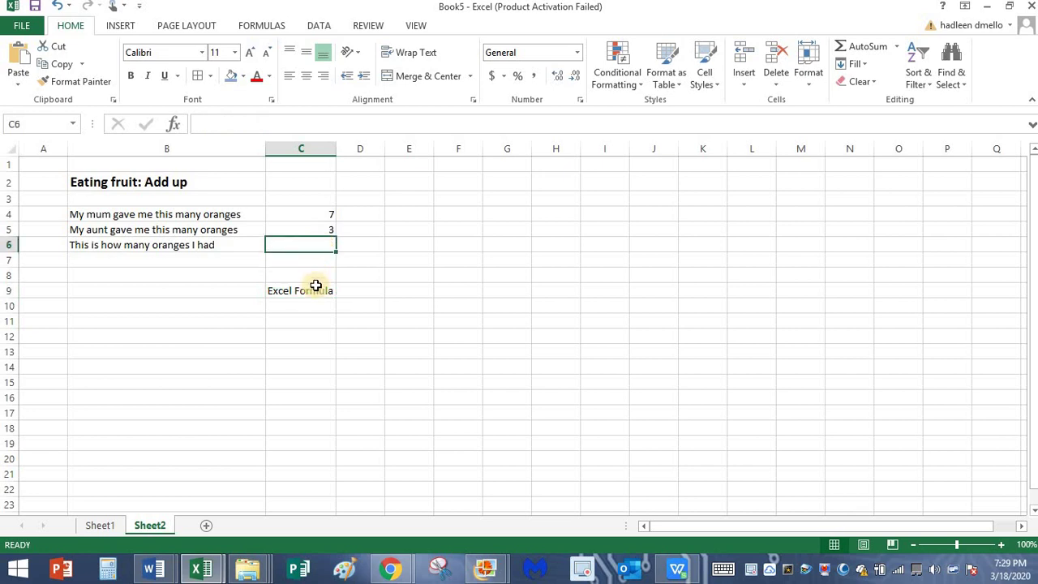
click(327, 264)
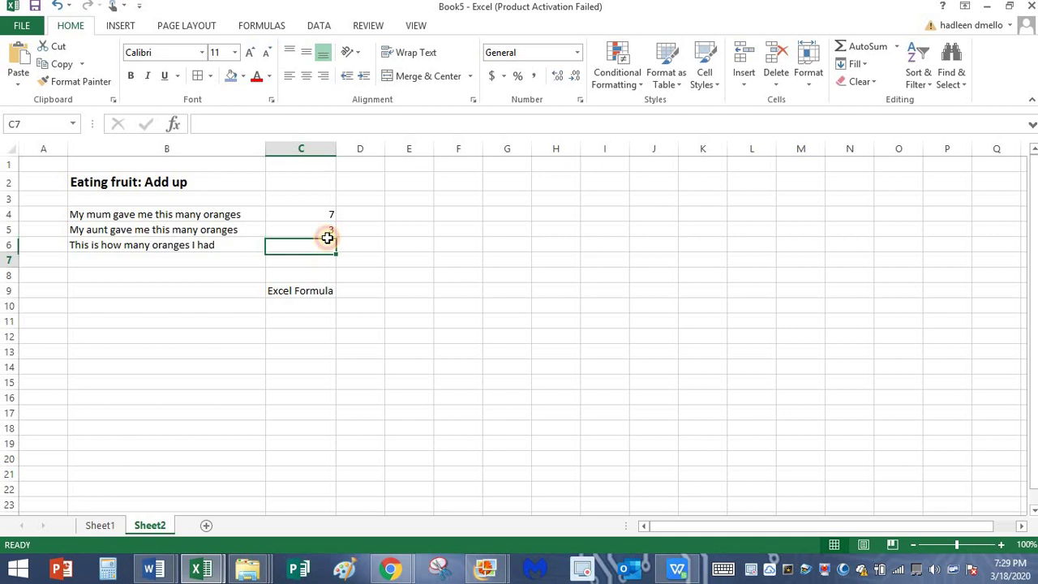
click(327, 231)
click(324, 245)
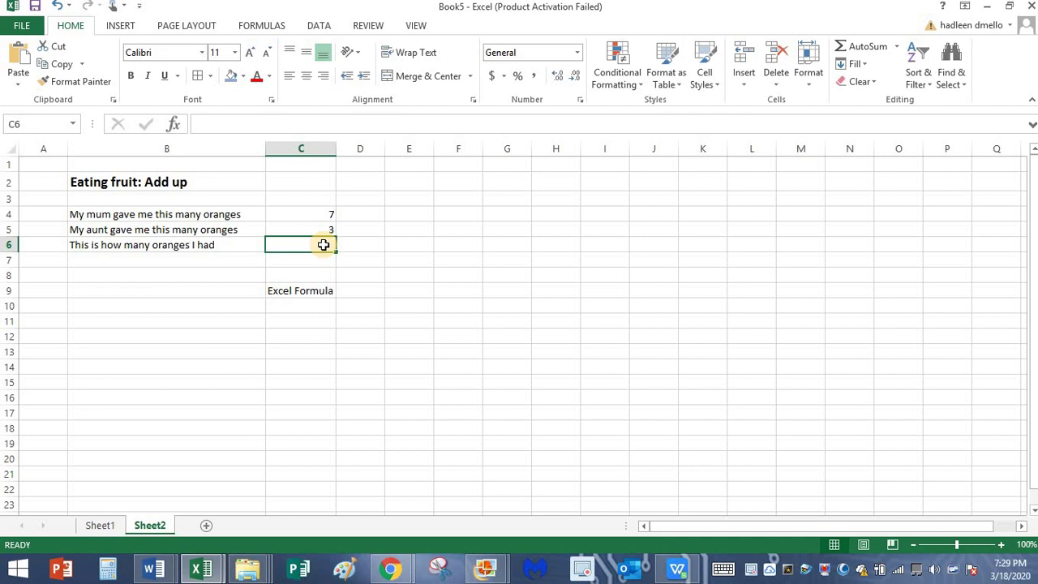
Start a formula in D9 with just an equals sign
click(365, 288)
text(=)
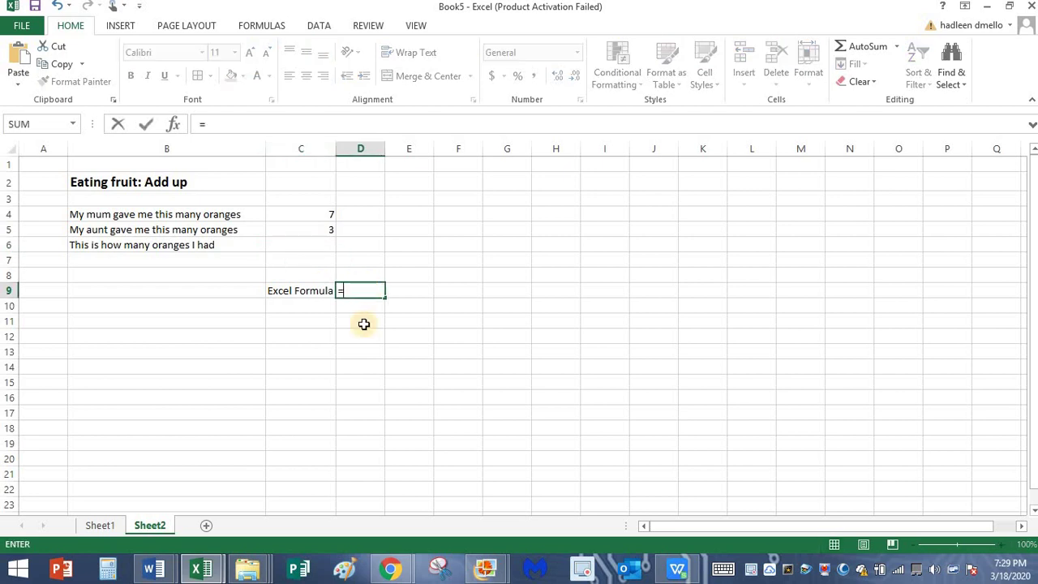
click(364, 309)
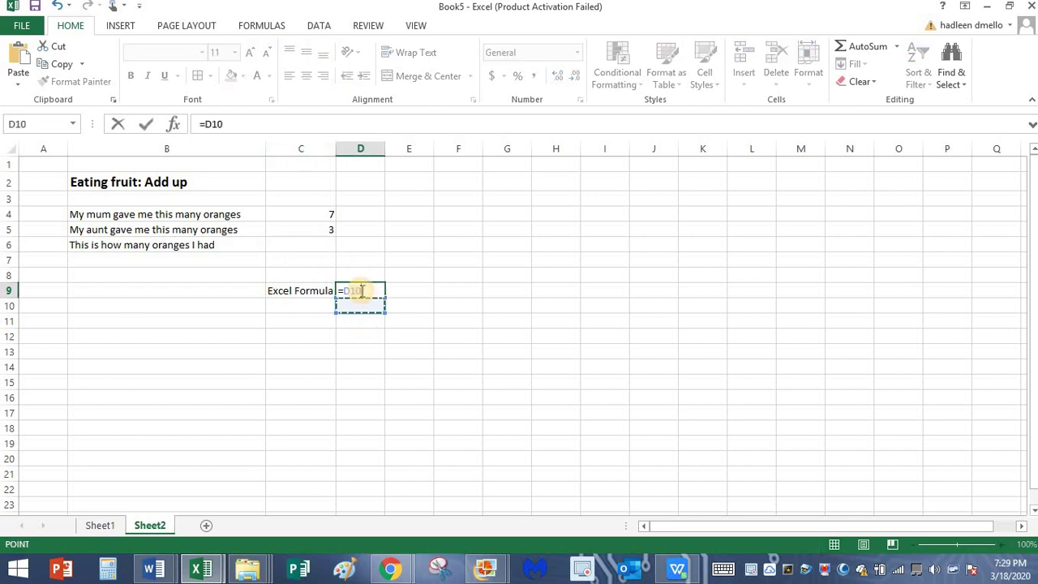
key(BackSpace)
key(BackSpace)
key(BackSpace)
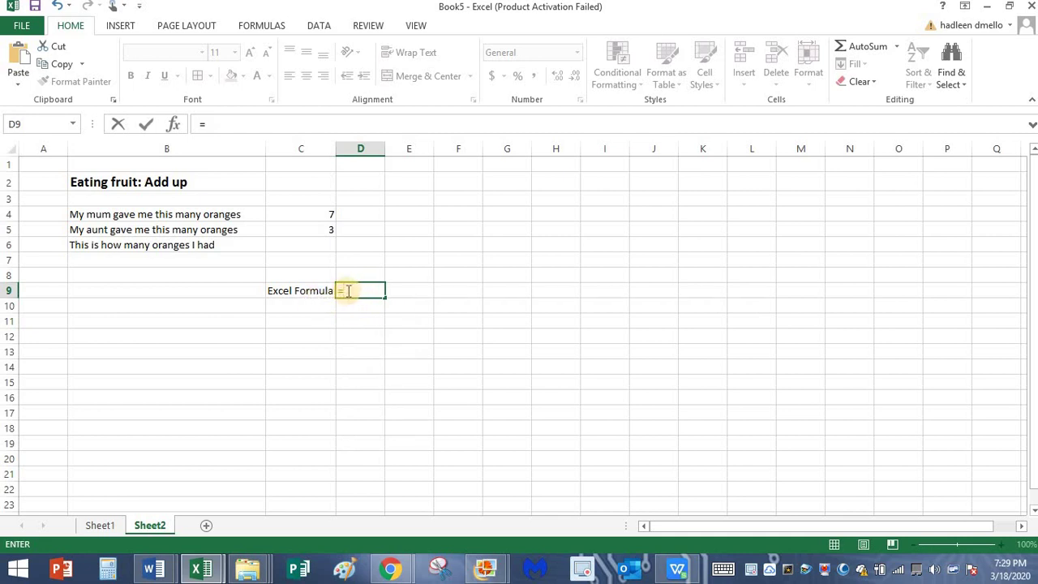
Show the keyboard photo in Photo Gallery, then minimize it
key(alt+Tab)
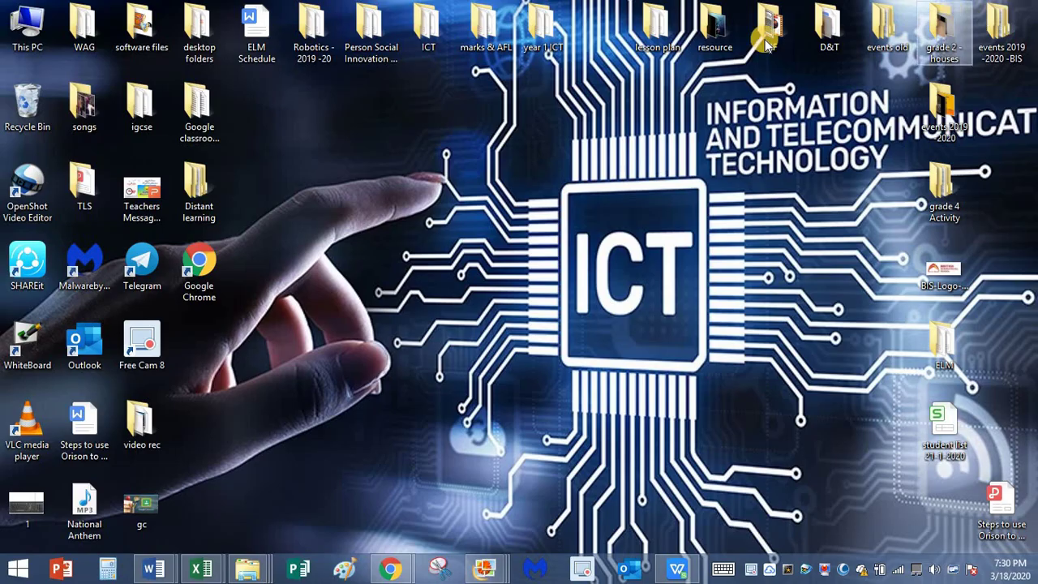
click(976, 6)
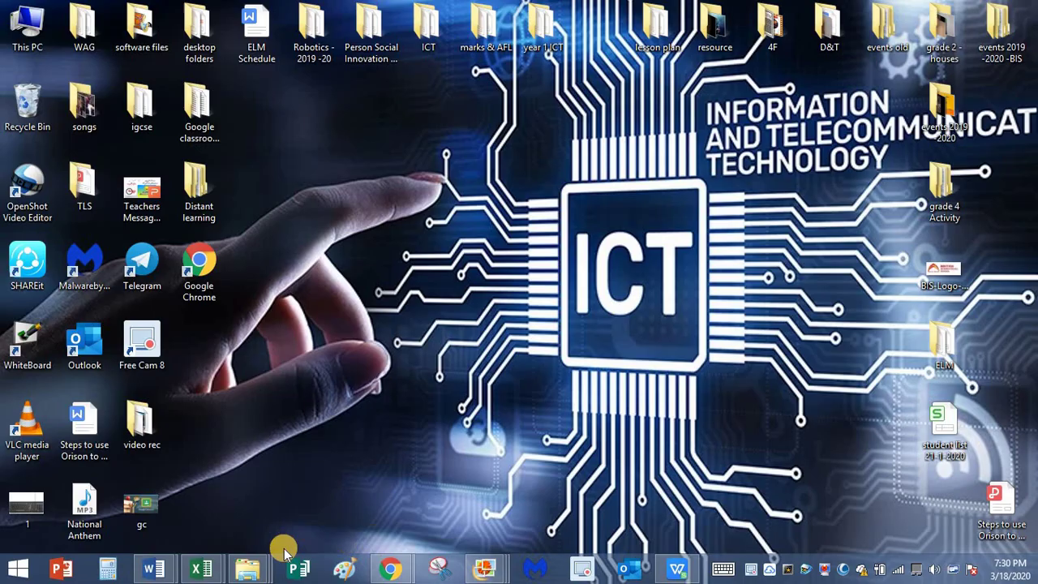
Return to Book5 and enter =C4+C5 in C6, showing the orange total 10
mouse_move(201, 569)
click(254, 495)
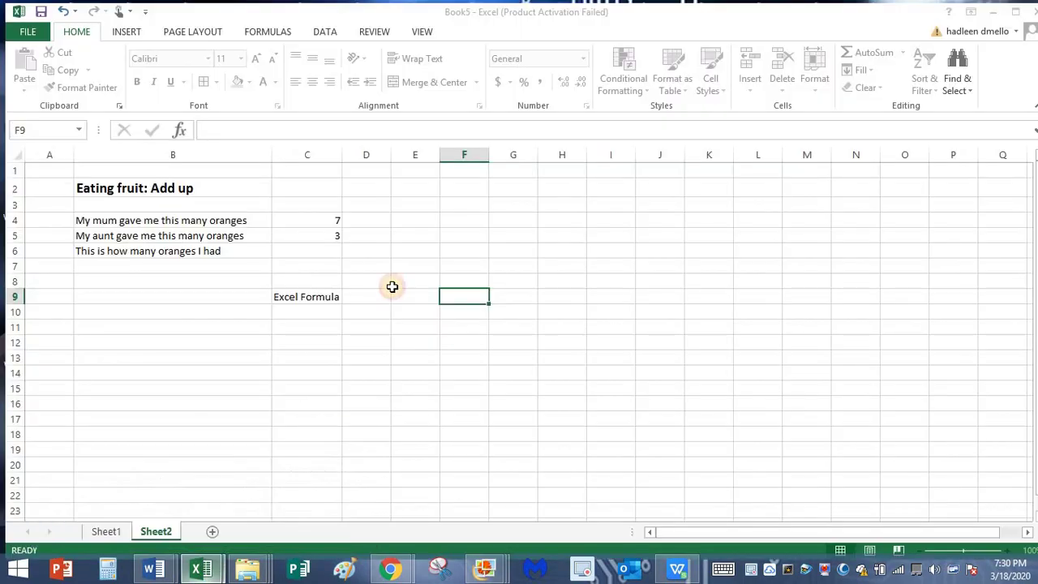
click(322, 247)
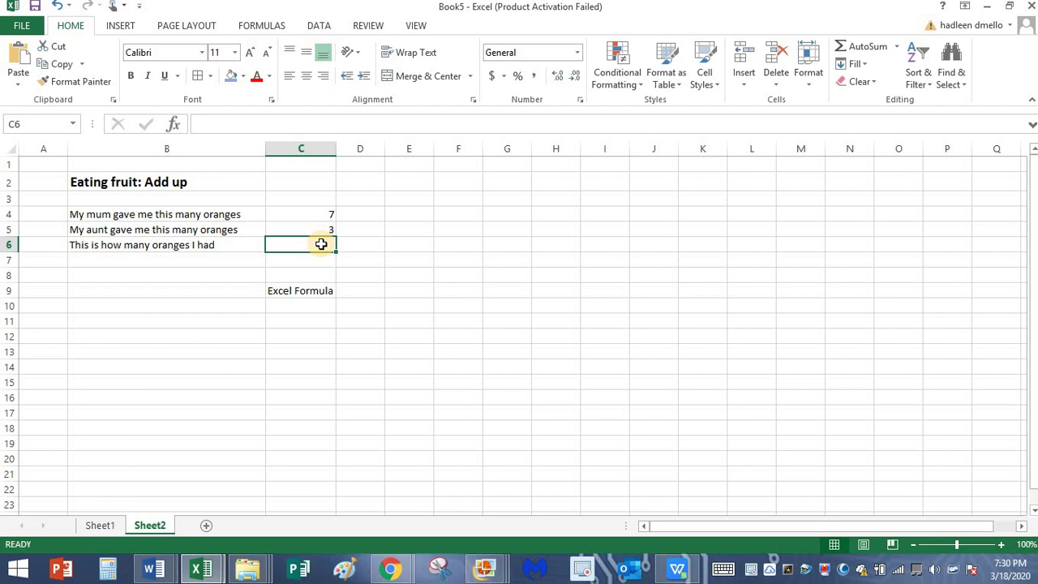
text(=)
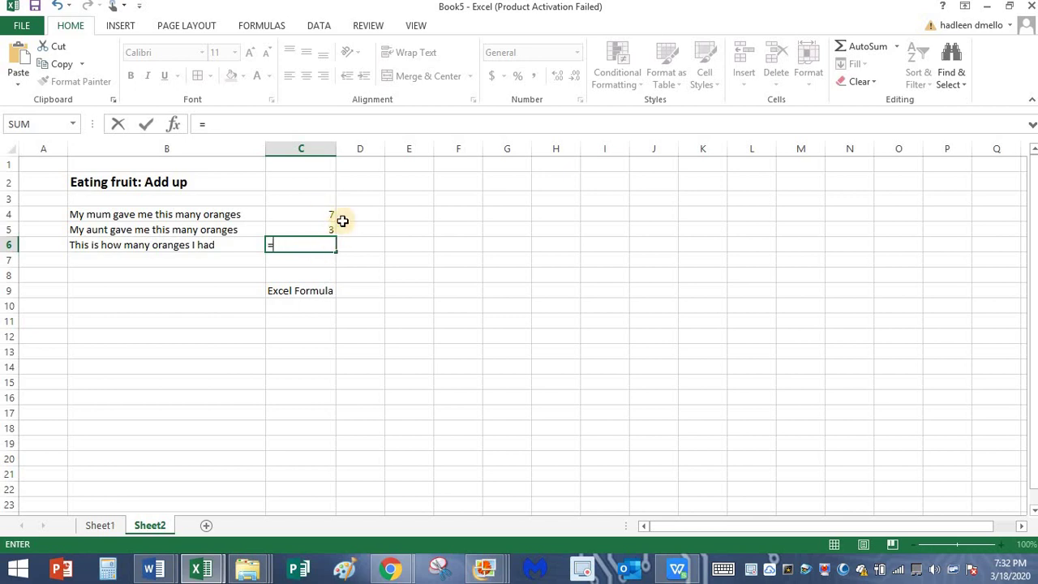
click(326, 214)
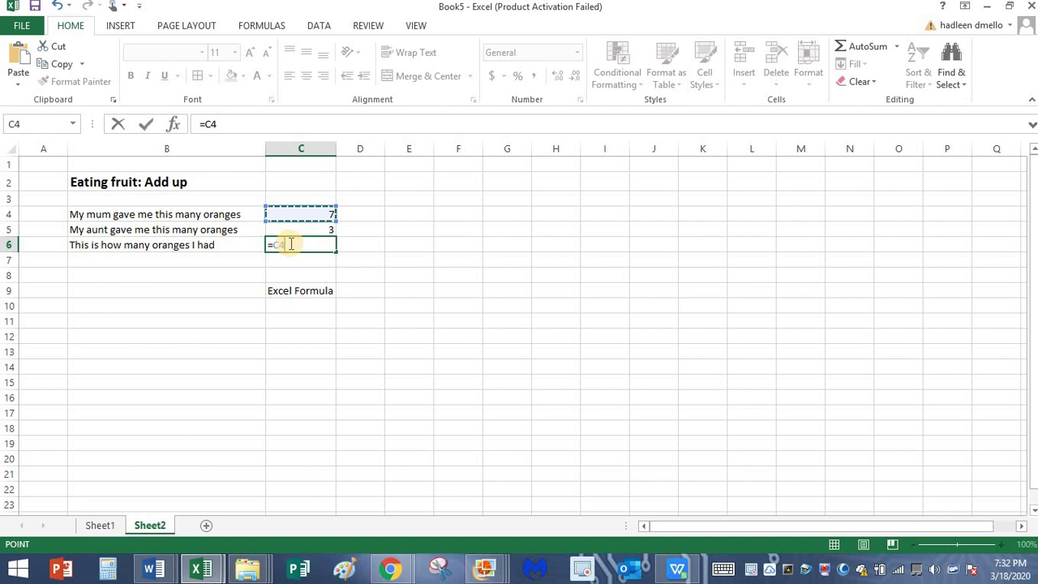
text(+)
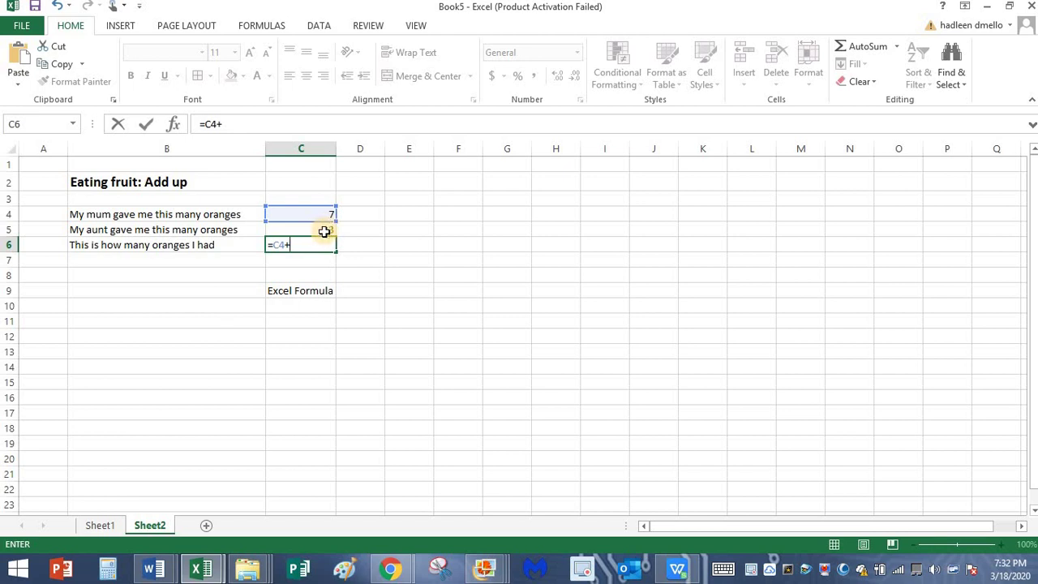
click(321, 233)
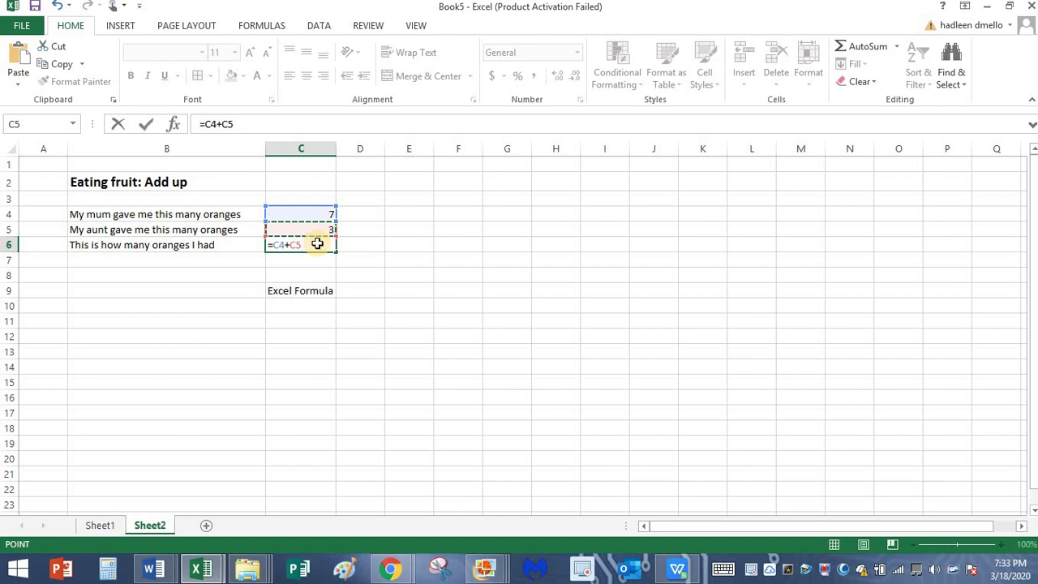
key(Return)
click(325, 244)
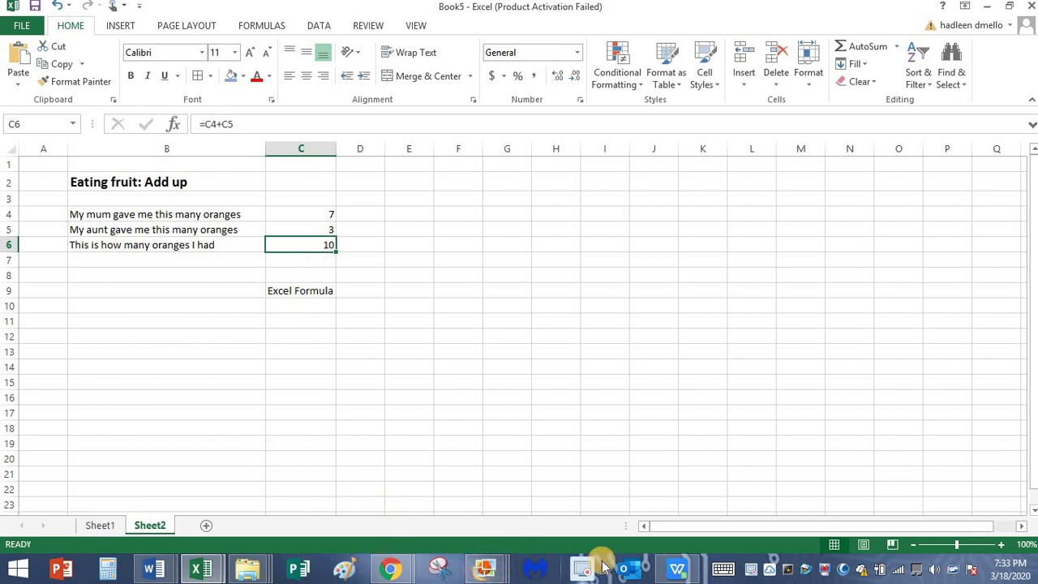
mouse_move(484, 570)
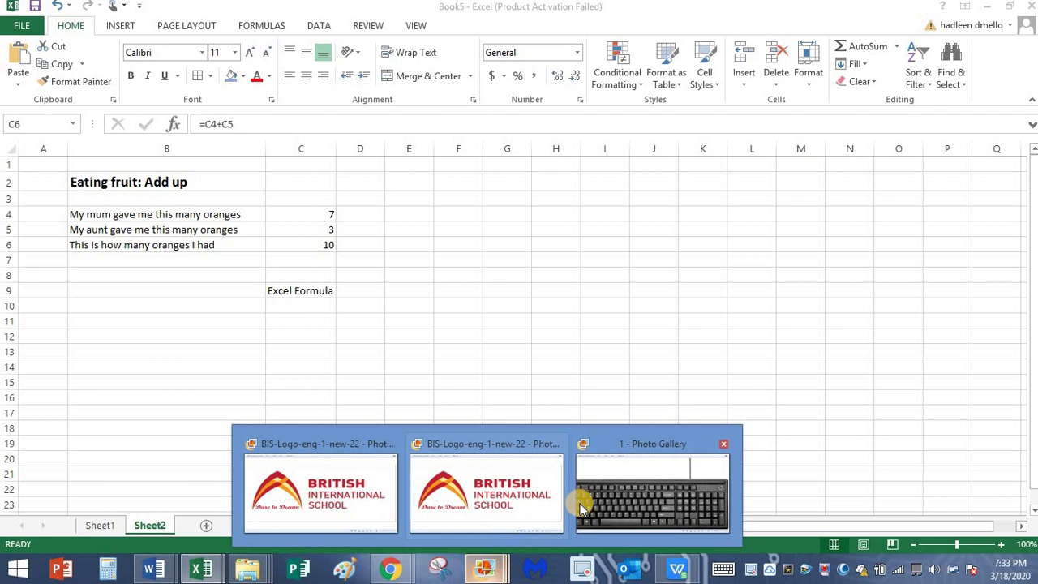
click(598, 493)
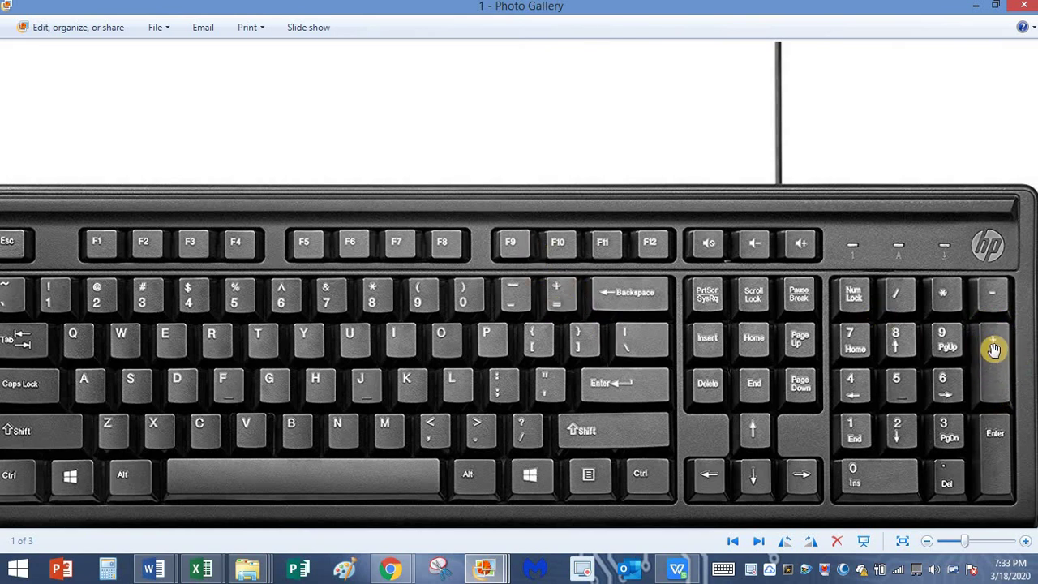
click(973, 14)
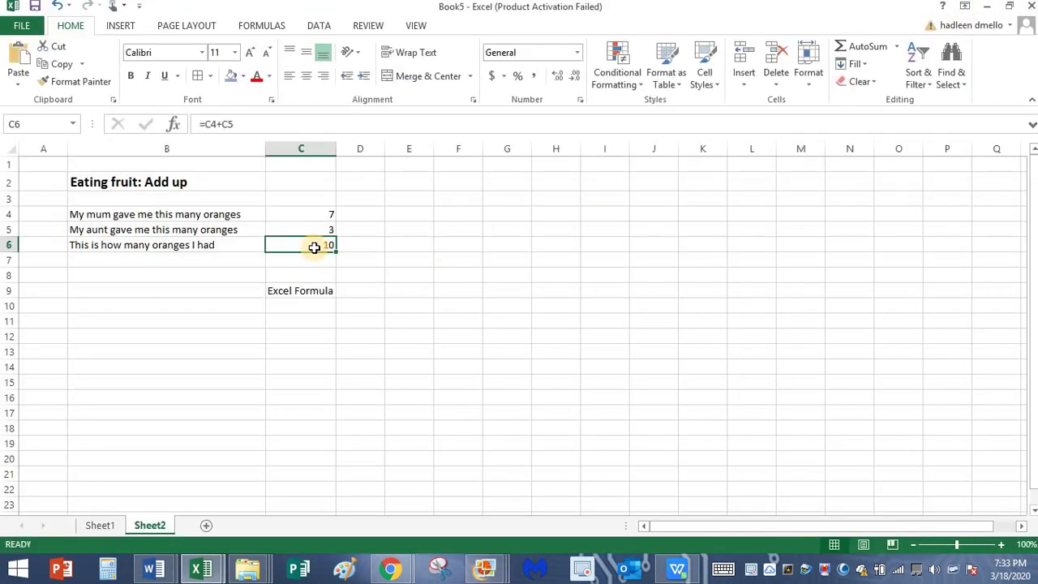
Clear C6 and re-enter =C4+C5, again showing the orange total 10
key(Delete)
text(=)
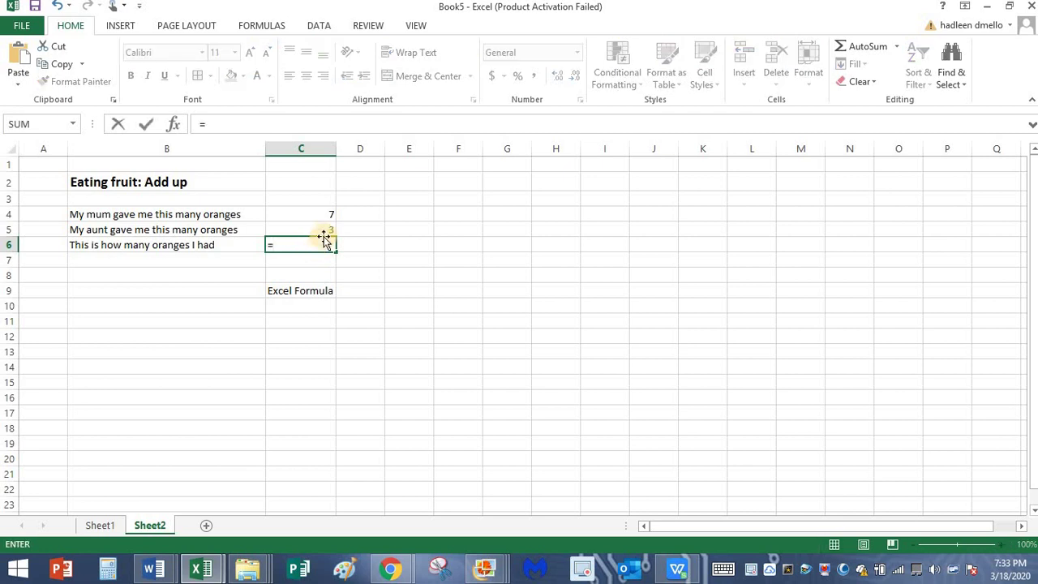
click(325, 214)
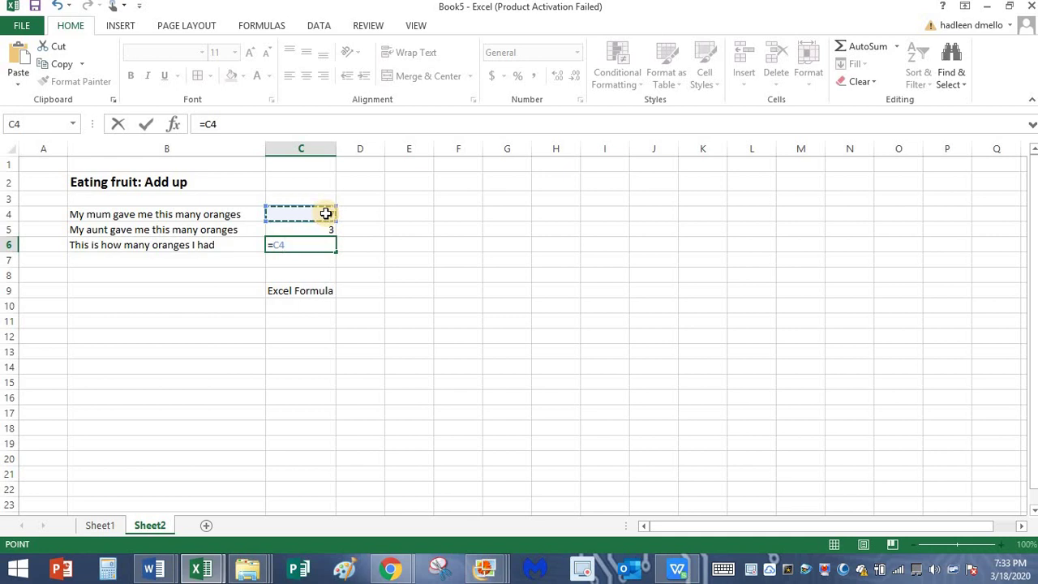
text(+)
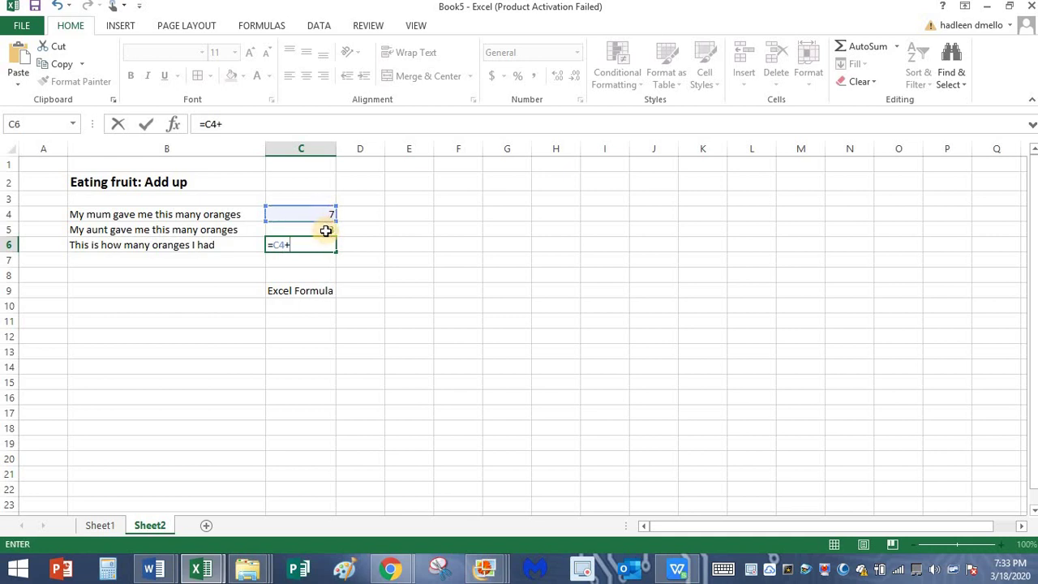
click(325, 231)
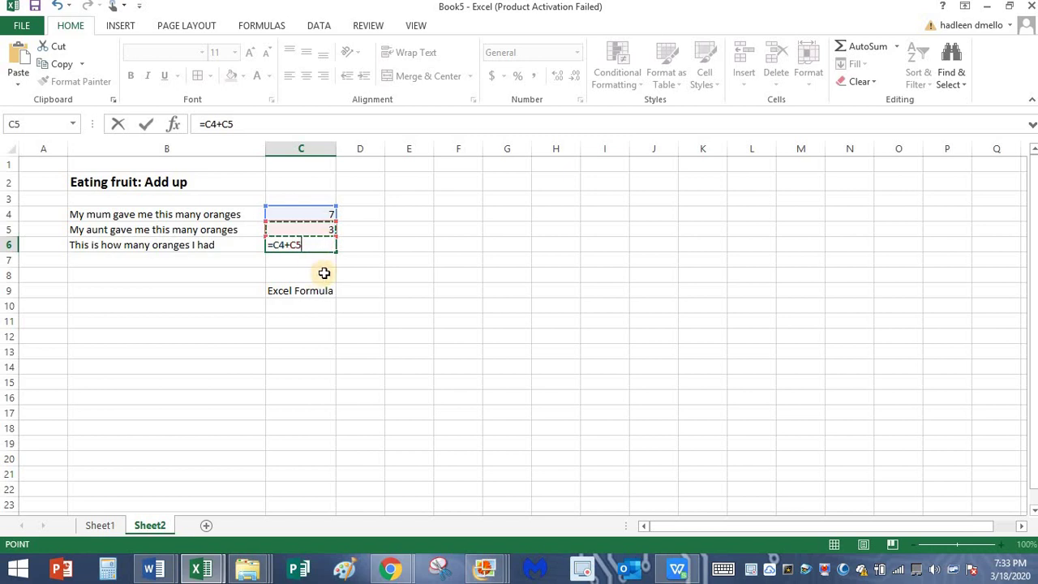
key(Return)
click(324, 245)
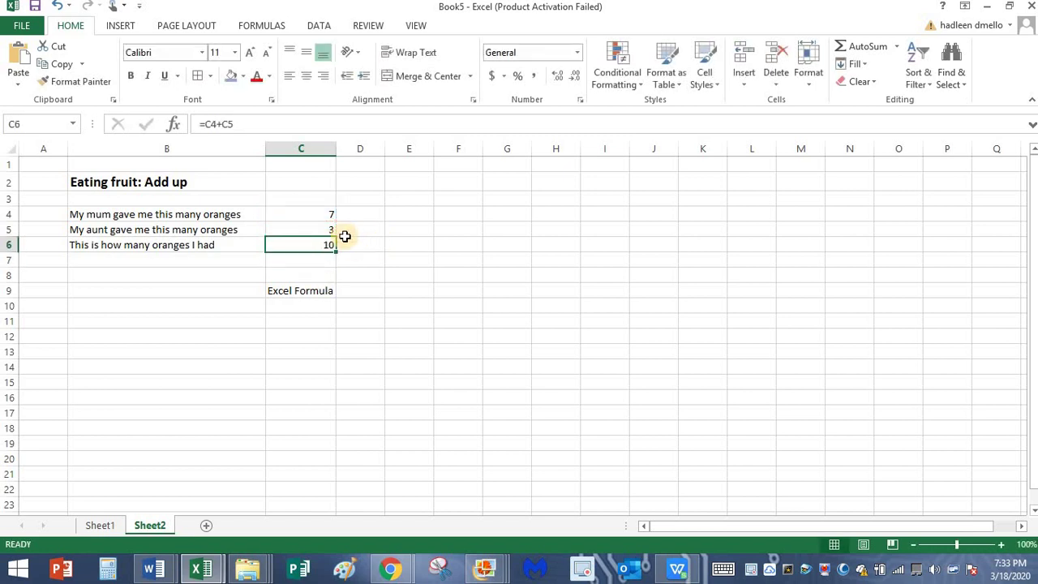
Enter 10 as the mum's orange count in C4 and confirm C6's =C4+C5 total now reads 13
click(326, 215)
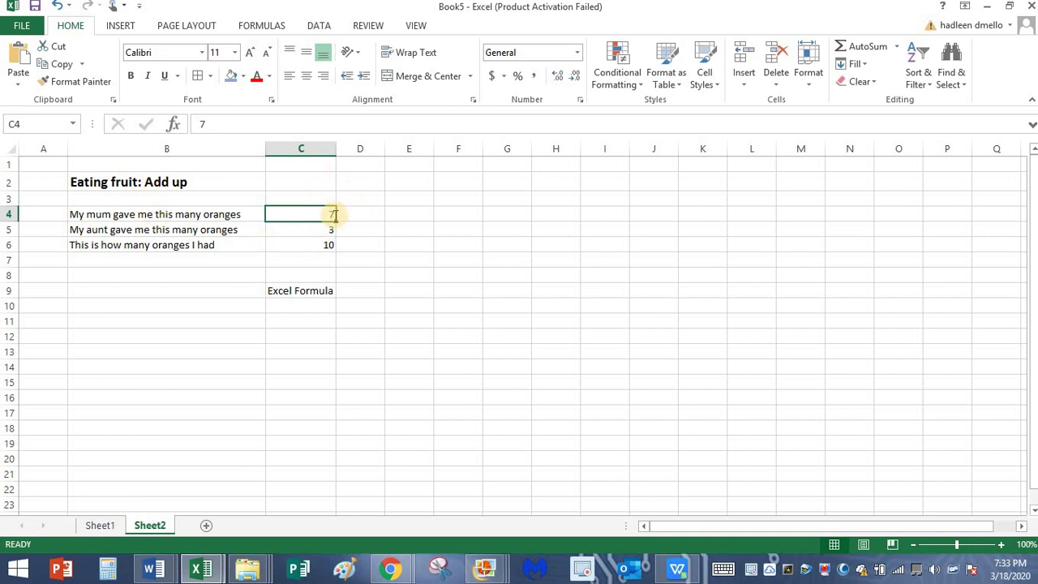
text(10)
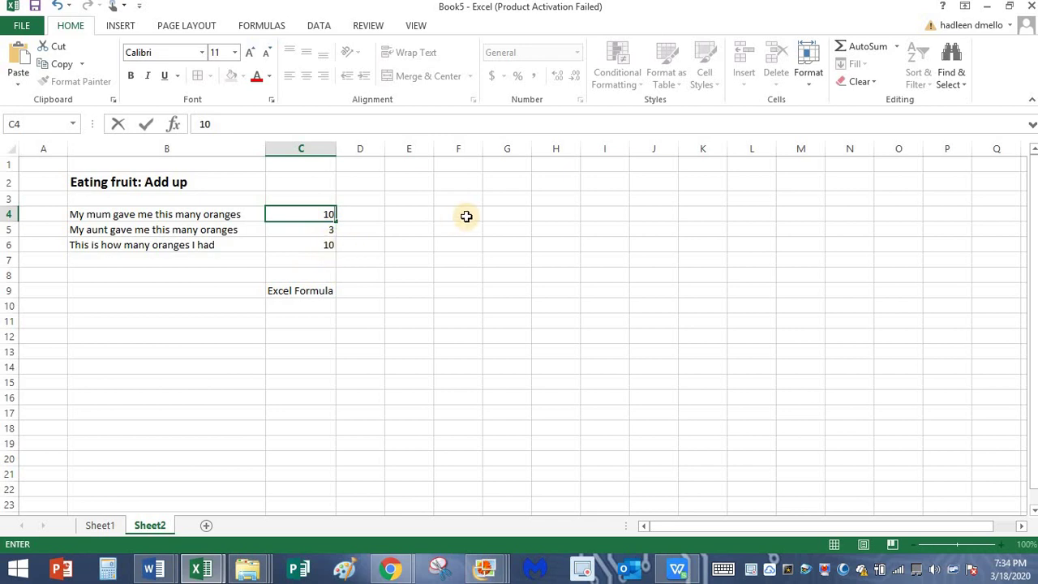
key(Return)
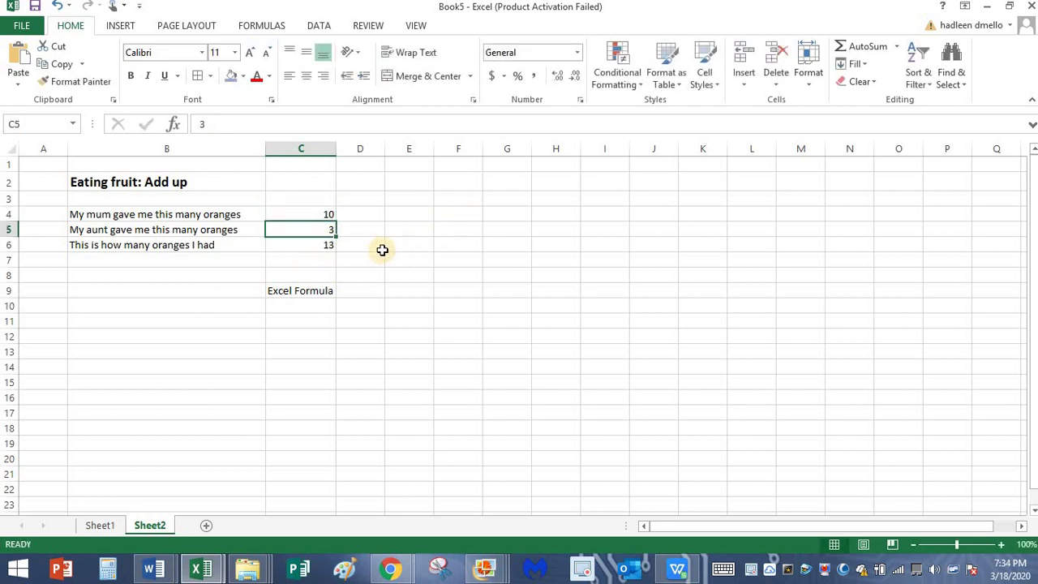
click(307, 245)
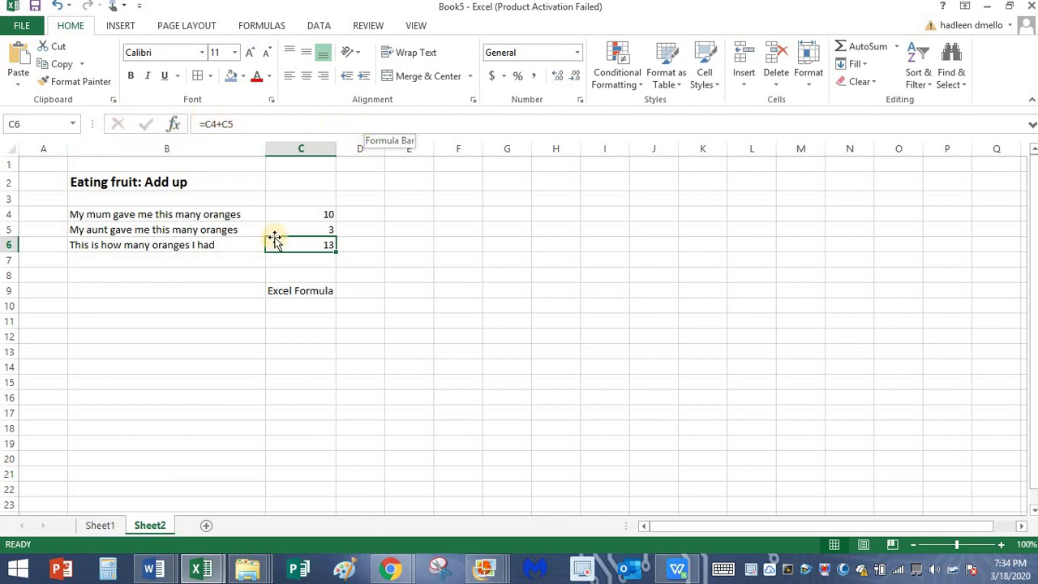
click(303, 261)
click(310, 243)
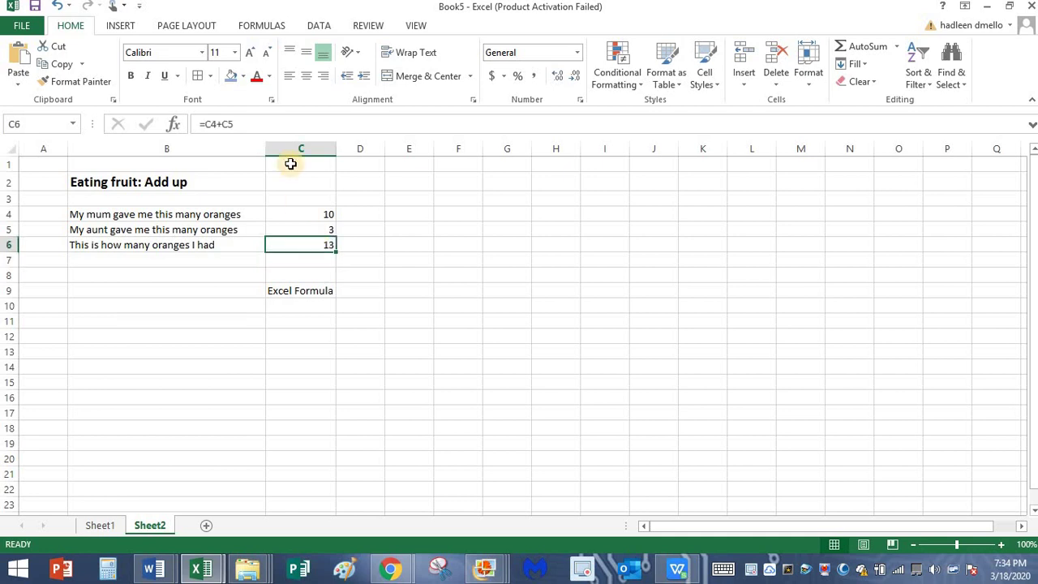